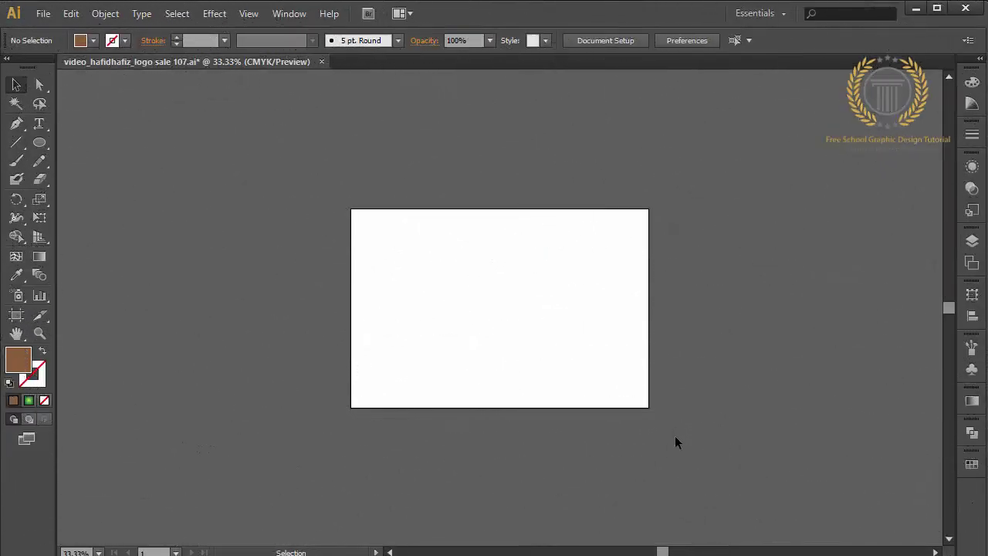
At 100% zoom, Pen-draw a closed right triangle from the bottom-left corner up to the apex.
key(ctrl+plus)
key(ctrl+plus)
key(ctrl+plus)
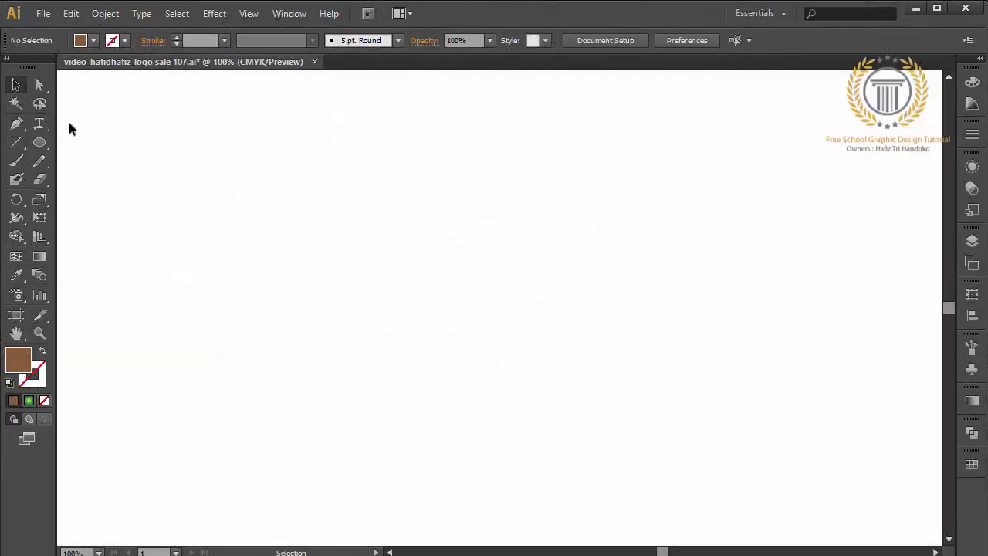
click(16, 123)
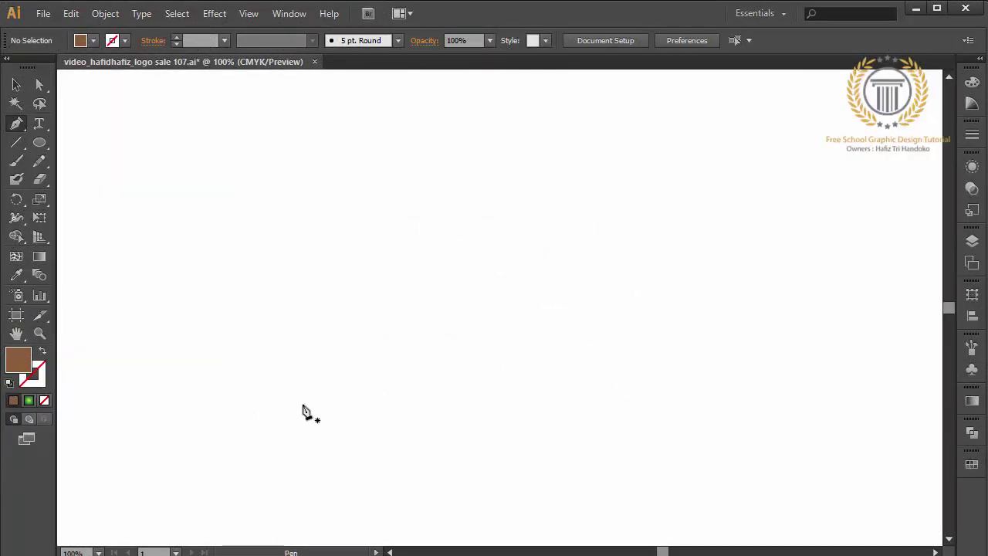
click(303, 402)
click(414, 239)
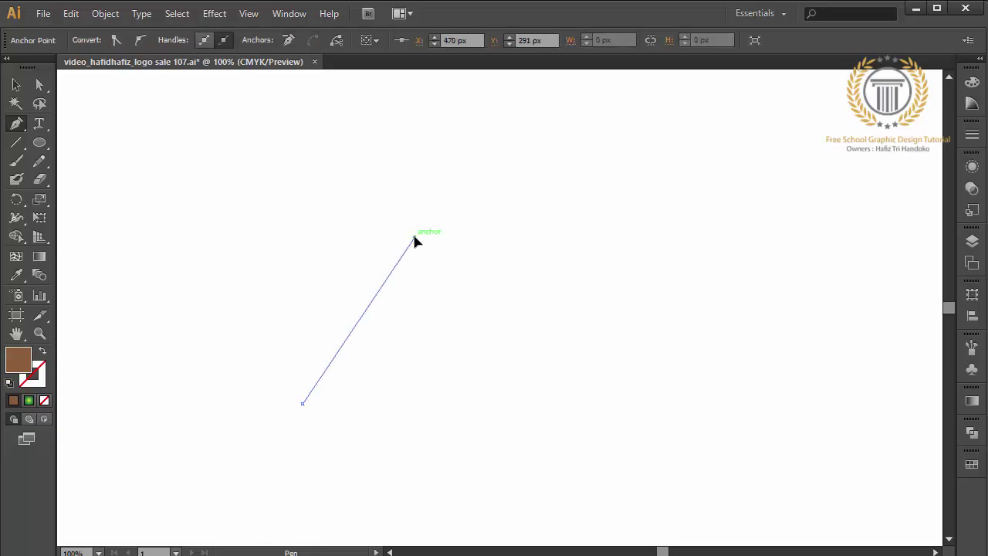
click(414, 402)
click(303, 402)
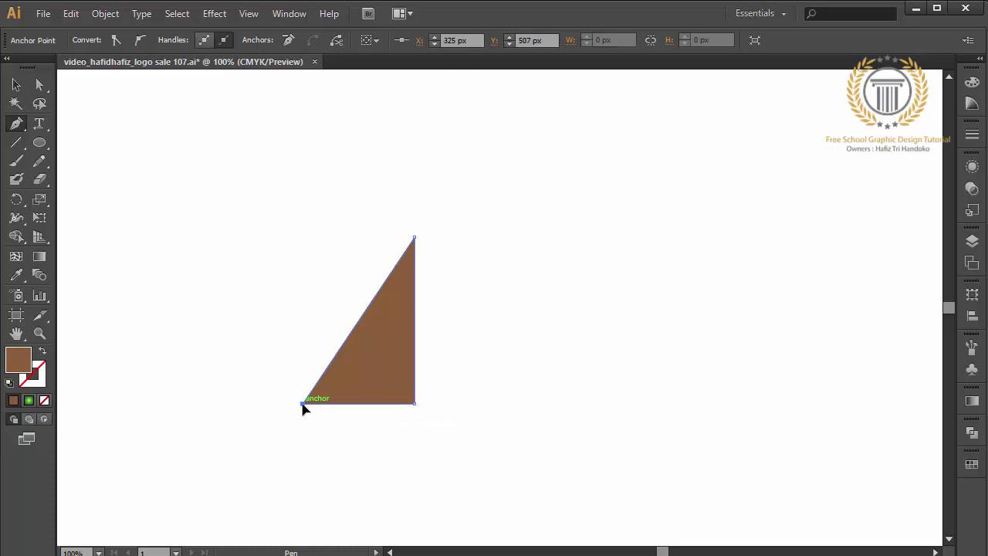
click(16, 84)
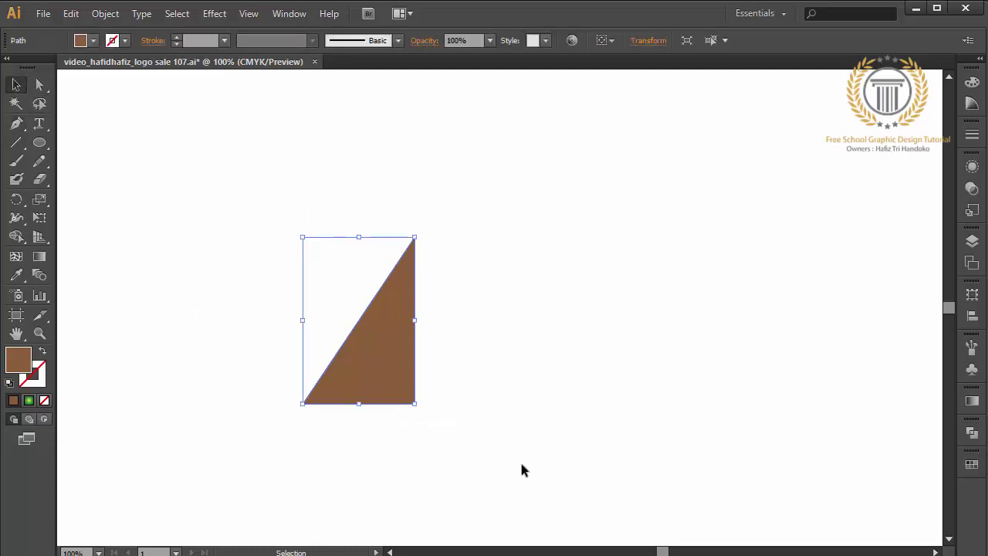
Paste a copy of the half-triangle in front and flip it across to form the right half.
click(69, 17)
click(71, 13)
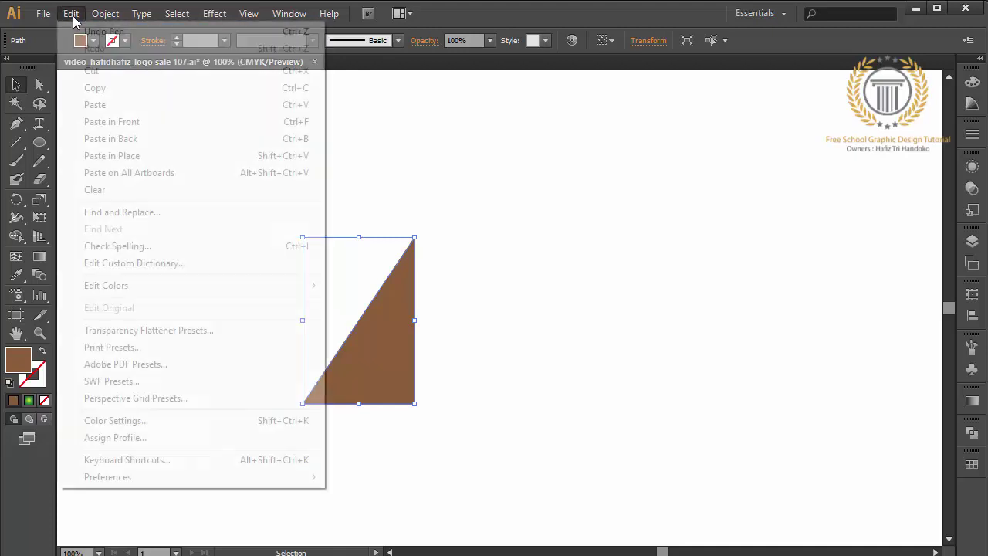
click(108, 127)
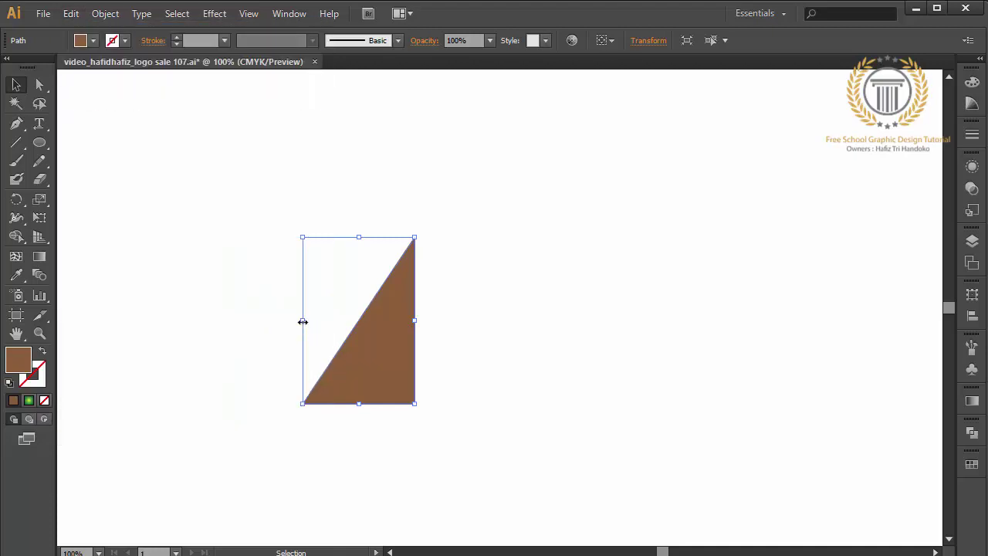
drag(302, 321, 527, 331)
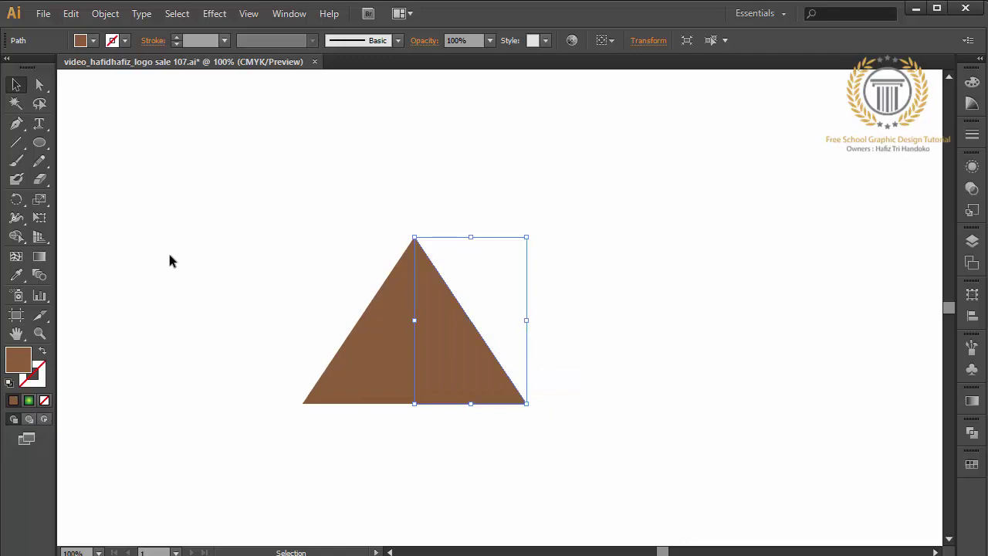
Select both halves and merge them into one triangle with Pathfinder Unite.
drag(171, 261, 565, 442)
click(972, 433)
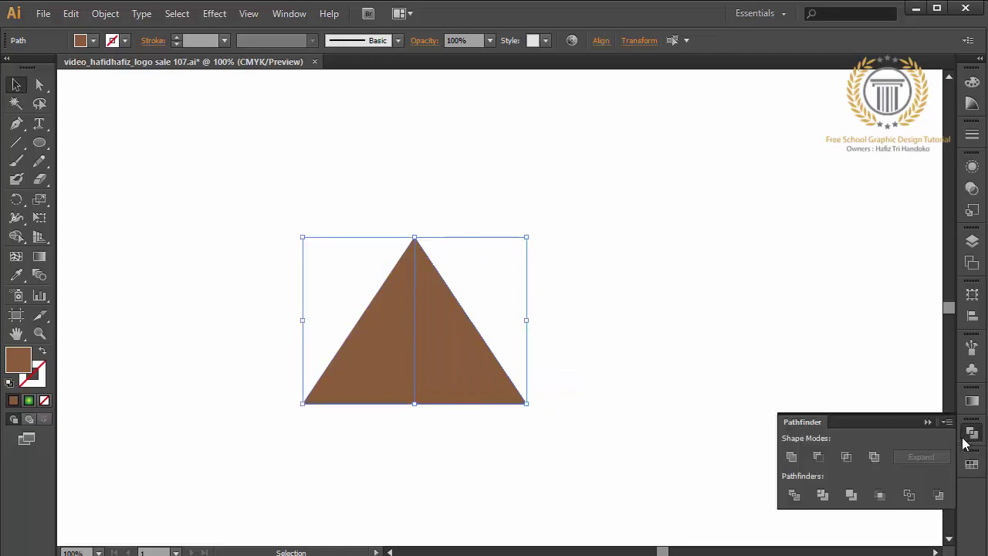
click(791, 456)
click(581, 461)
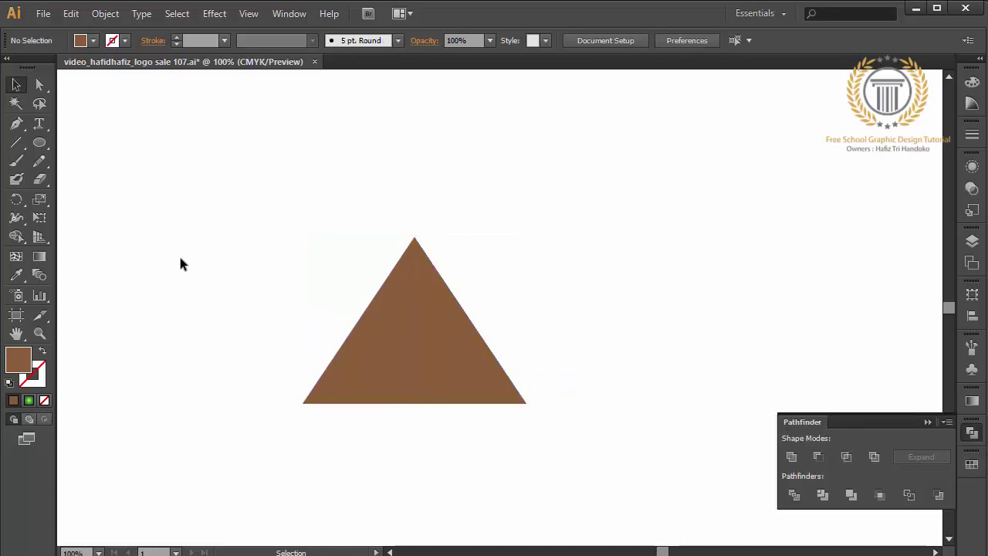
click(16, 124)
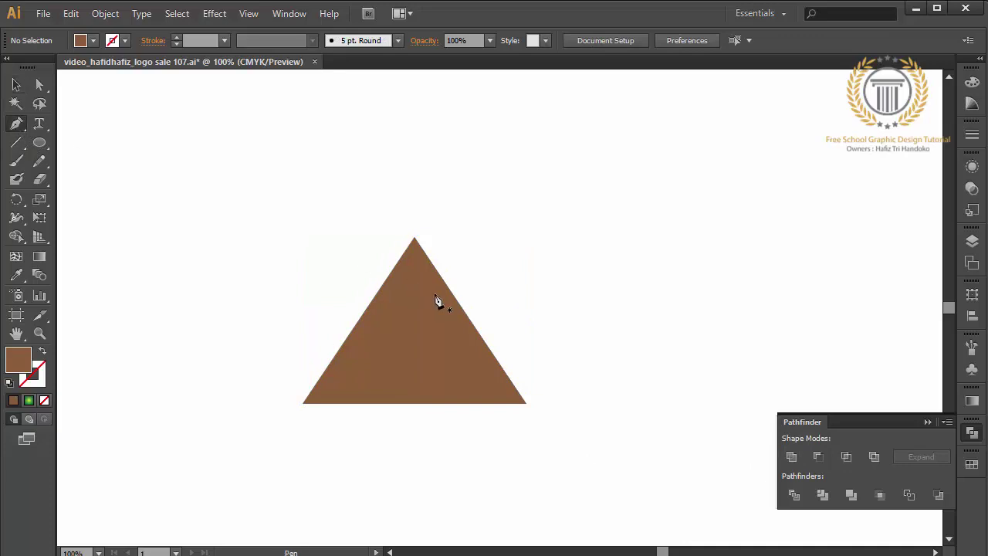
Pen-draw a curve from the apex through a point below it to the bottom-left corner.
drag(414, 241, 427, 307)
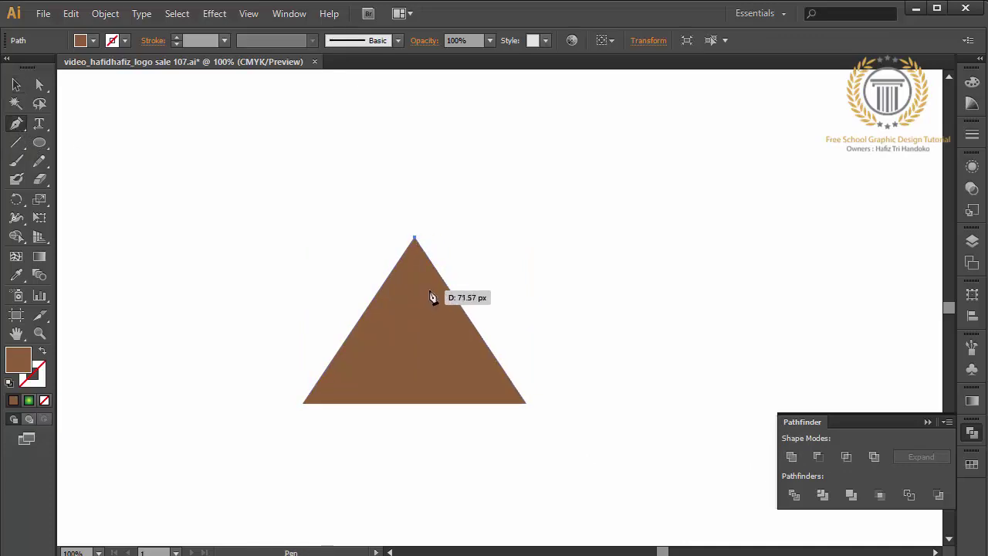
drag(427, 307, 420, 316)
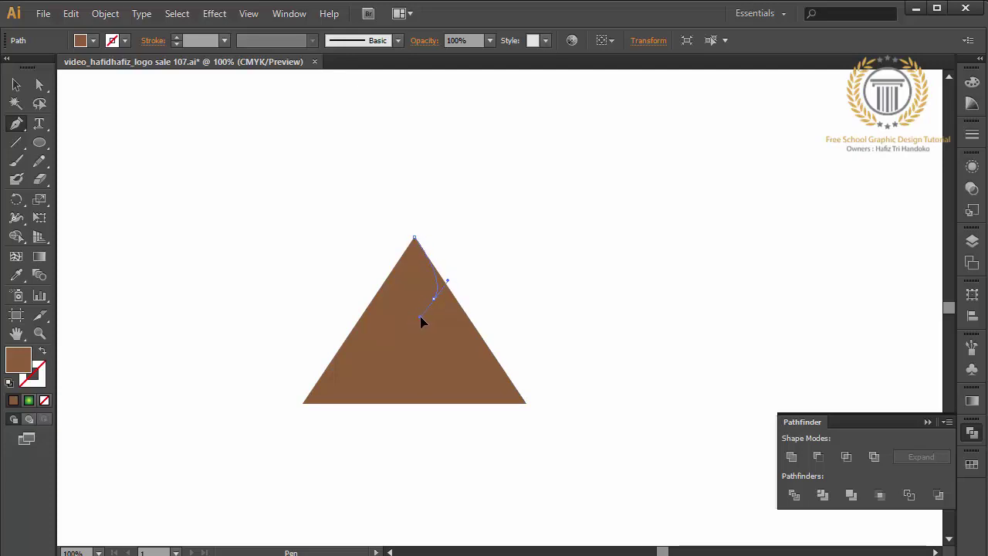
drag(420, 316, 419, 316)
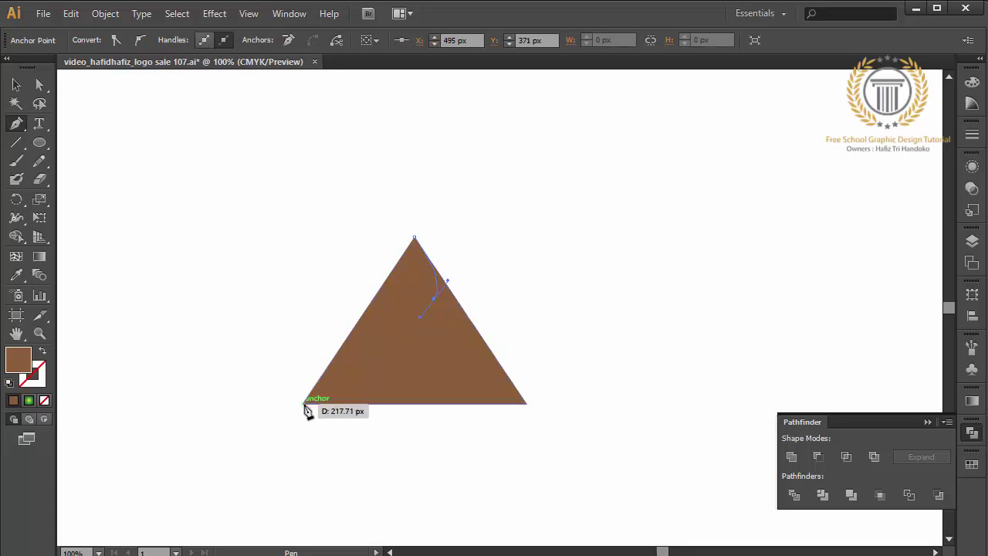
drag(303, 403, 261, 484)
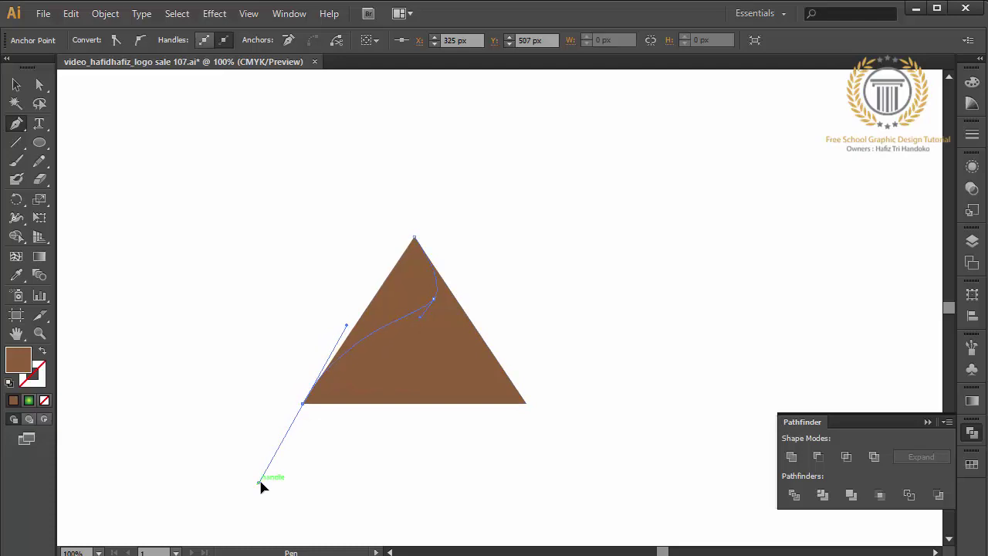
click(303, 404)
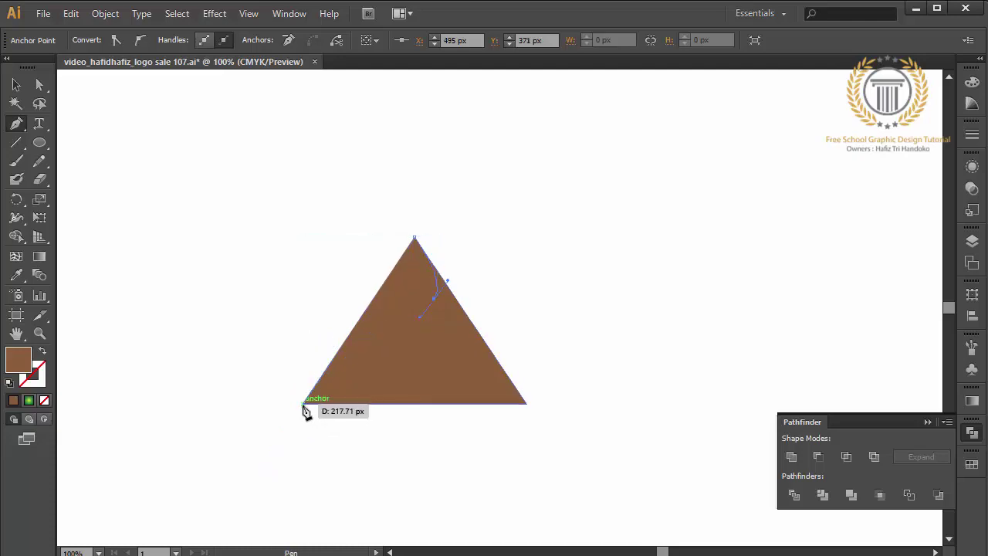
drag(303, 404, 261, 467)
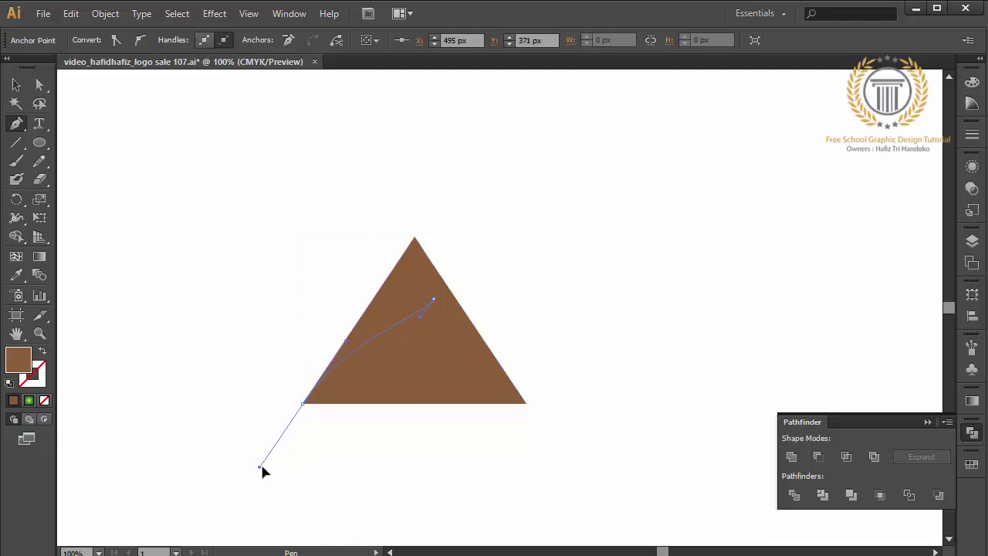
Close the curved path at the apex and fill it with grey #938C87.
click(303, 404)
click(416, 240)
double_click(17, 361)
drag(641, 237, 627, 238)
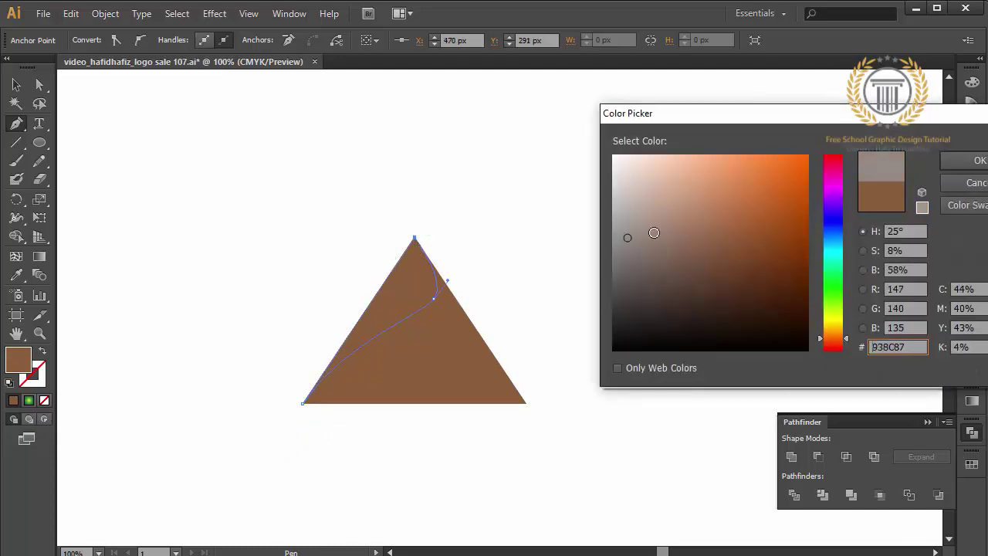
click(974, 161)
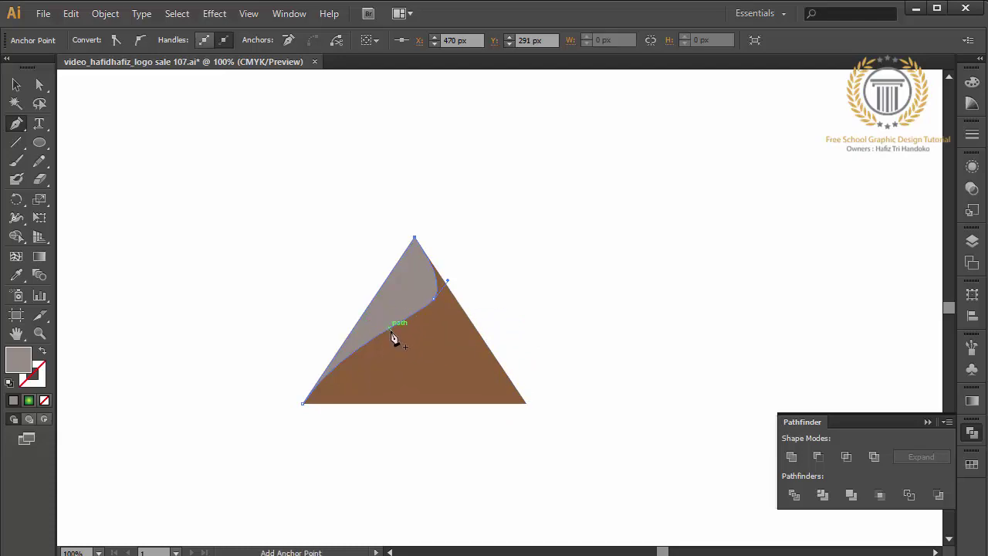
Pen-draw a wave path from the bottom-right corner through the middle to the bottom-left corner.
click(525, 404)
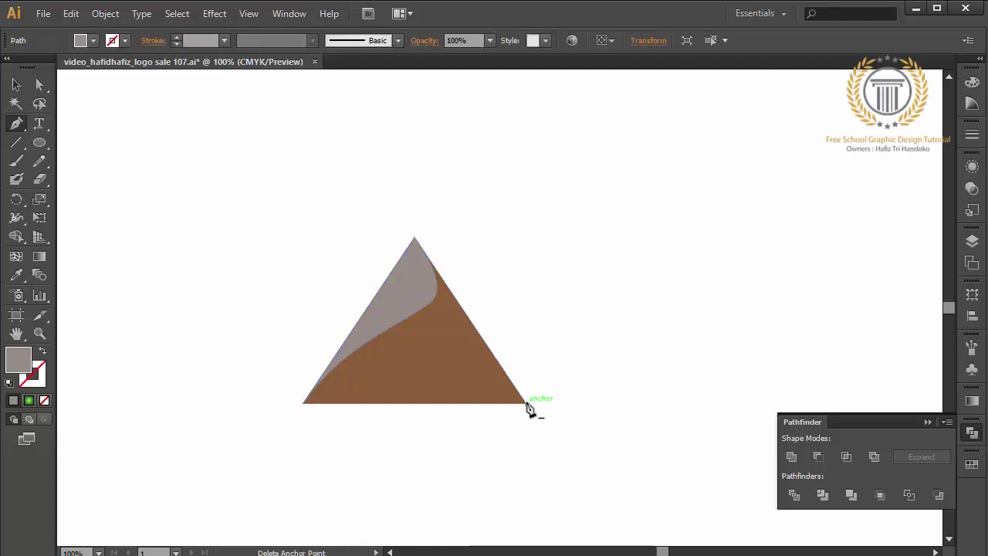
drag(450, 340, 426, 336)
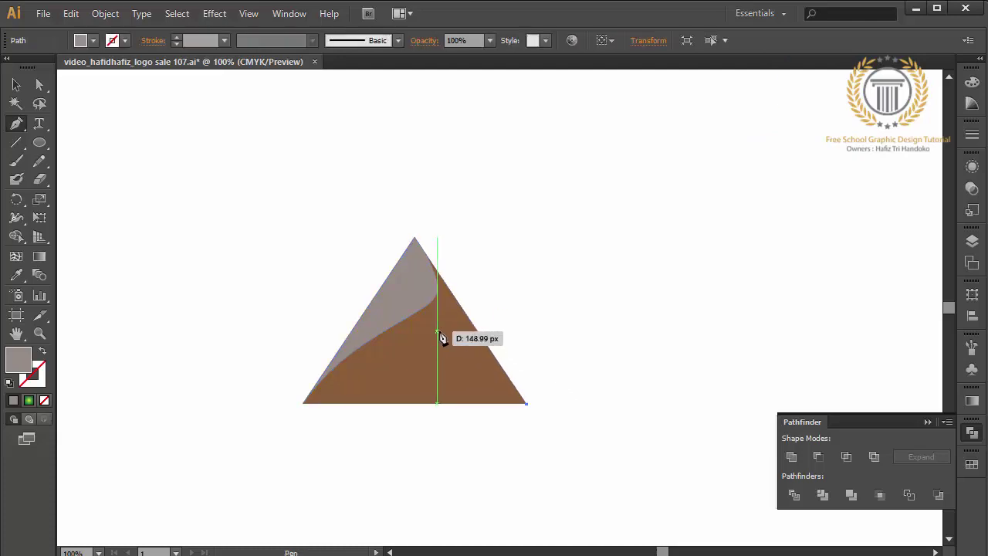
mouse_move(426, 336)
mouse_down()
mouse_move(434, 343)
mouse_move(378, 341)
mouse_up()
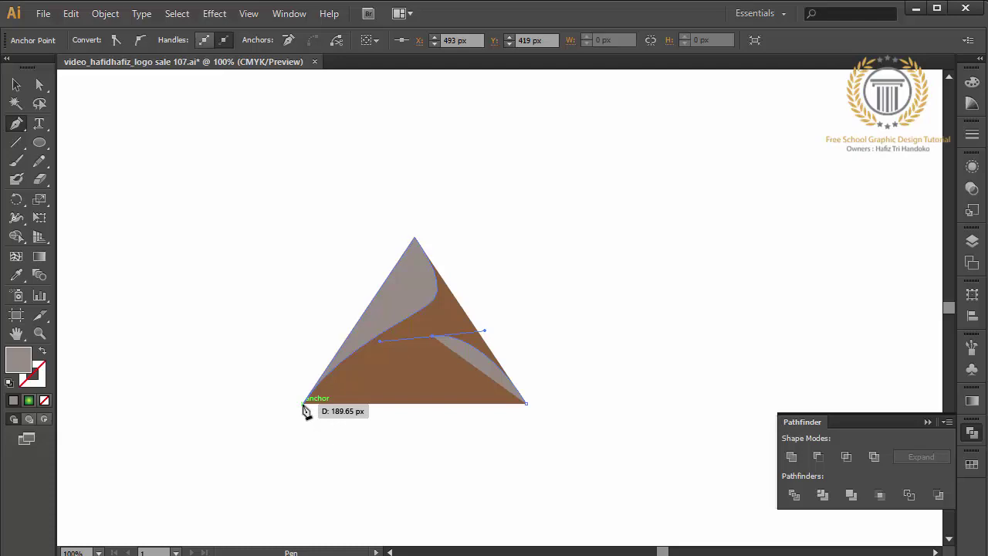
drag(304, 406, 222, 418)
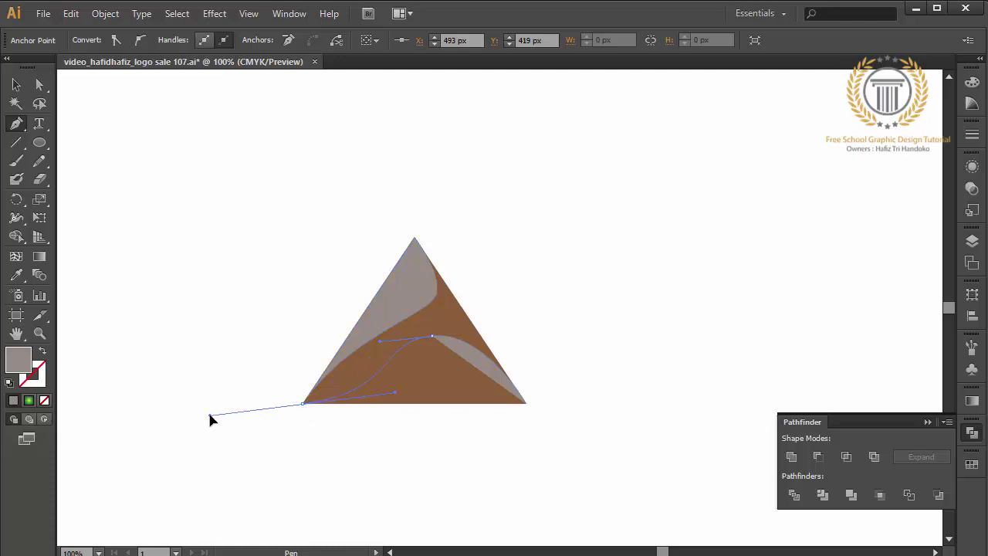
drag(214, 419, 255, 414)
drag(194, 419, 215, 431)
mouse_move(303, 404)
mouse_down()
mouse_move(306, 412)
mouse_move(391, 381)
mouse_up()
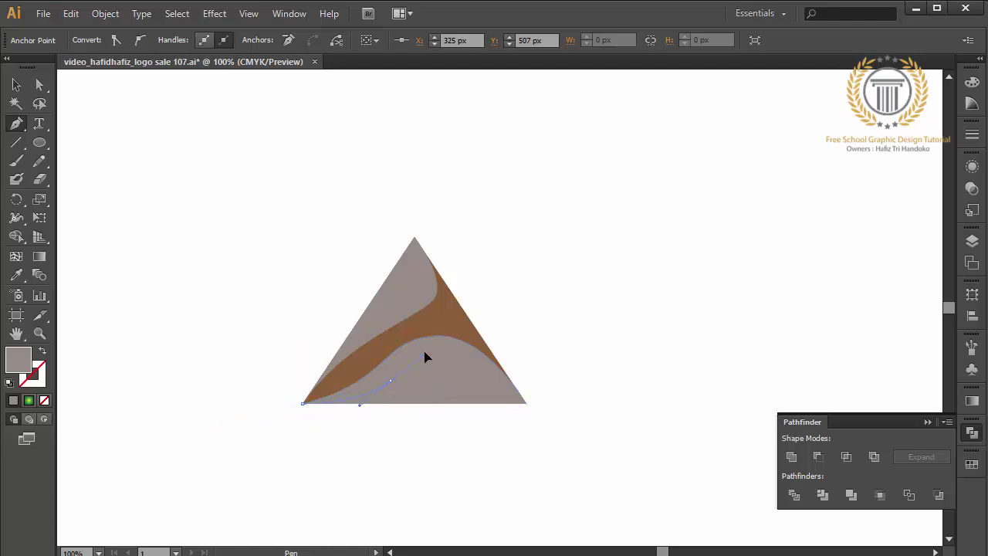
drag(433, 358, 528, 412)
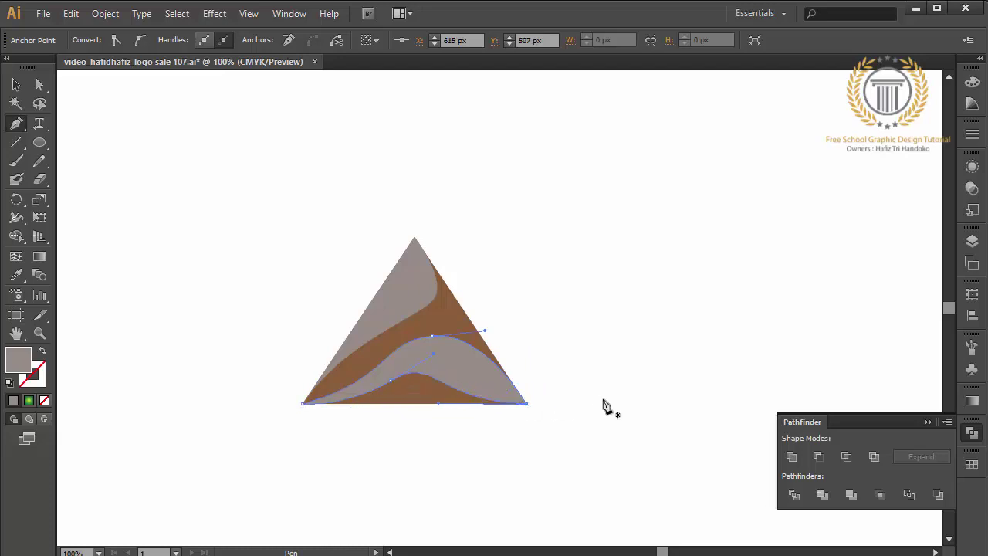
Raise the wave's middle handle with Direct Selection, then select the brown triangle.
click(39, 84)
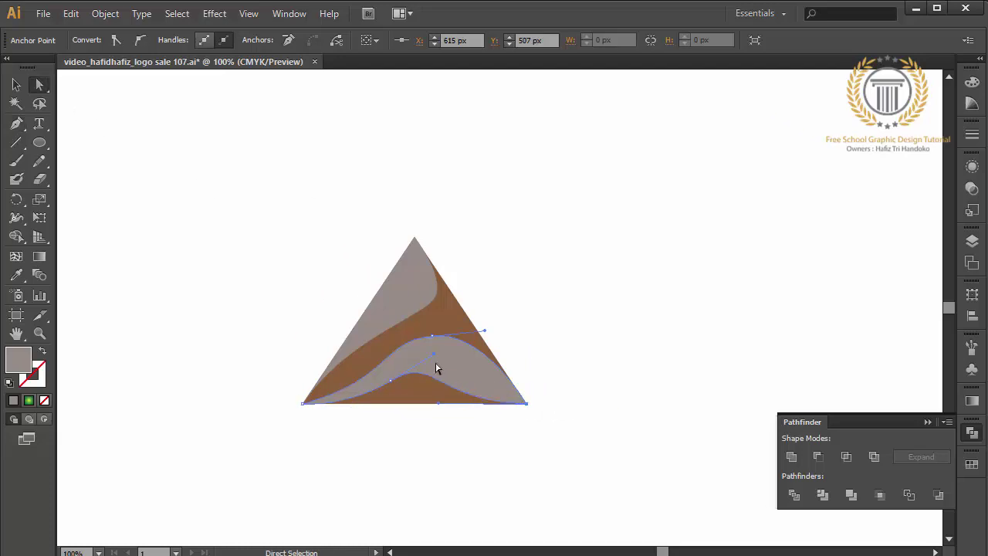
mouse_move(434, 353)
mouse_down()
mouse_move(469, 338)
mouse_move(432, 338)
mouse_up()
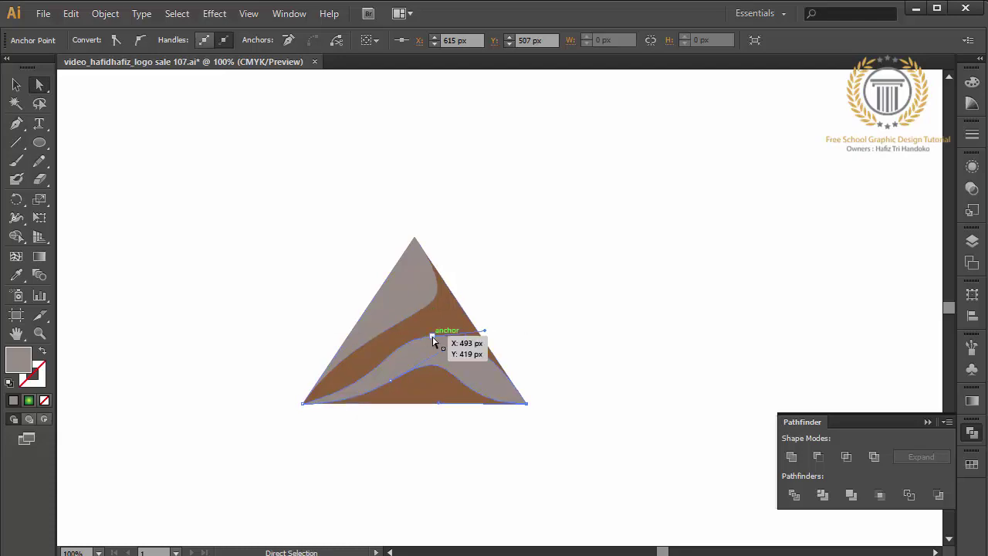
click(214, 345)
click(456, 340)
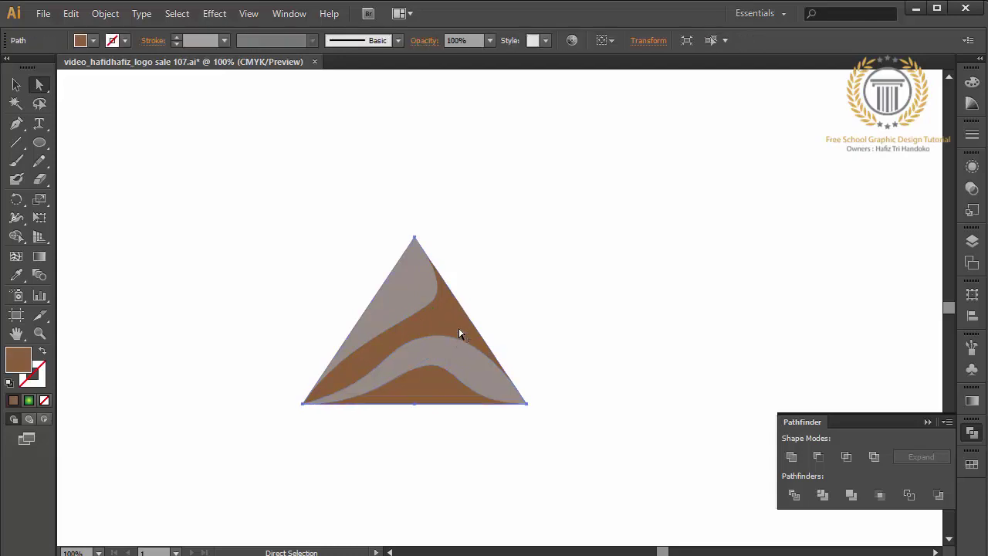
Delete the brown triangle and Pen-draw a closed curved wedge between the two grey pieces.
key(Delete)
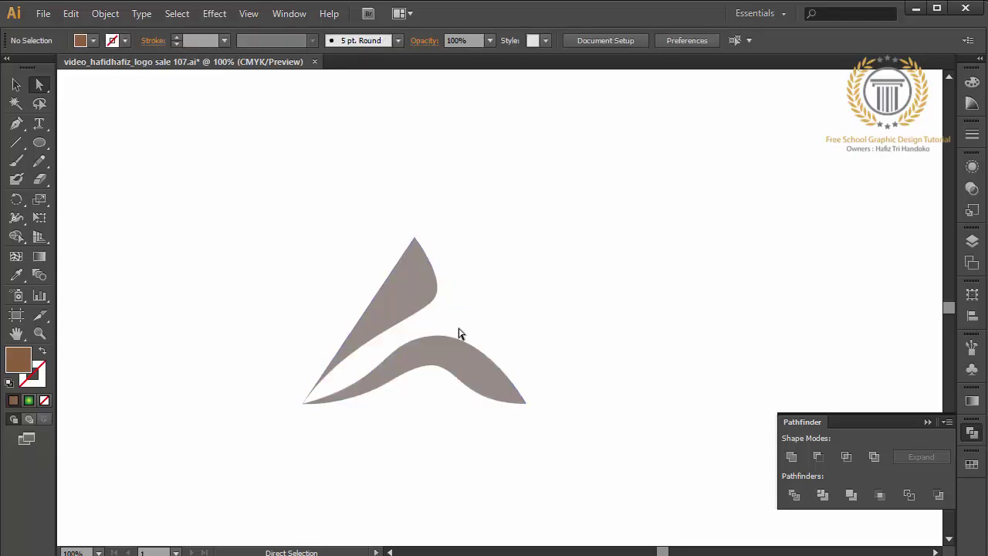
click(16, 123)
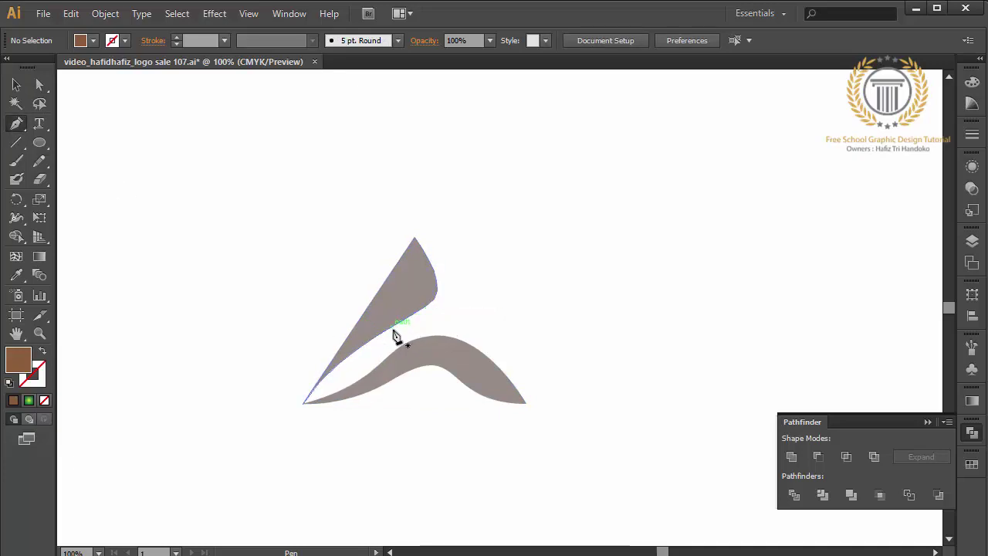
click(390, 328)
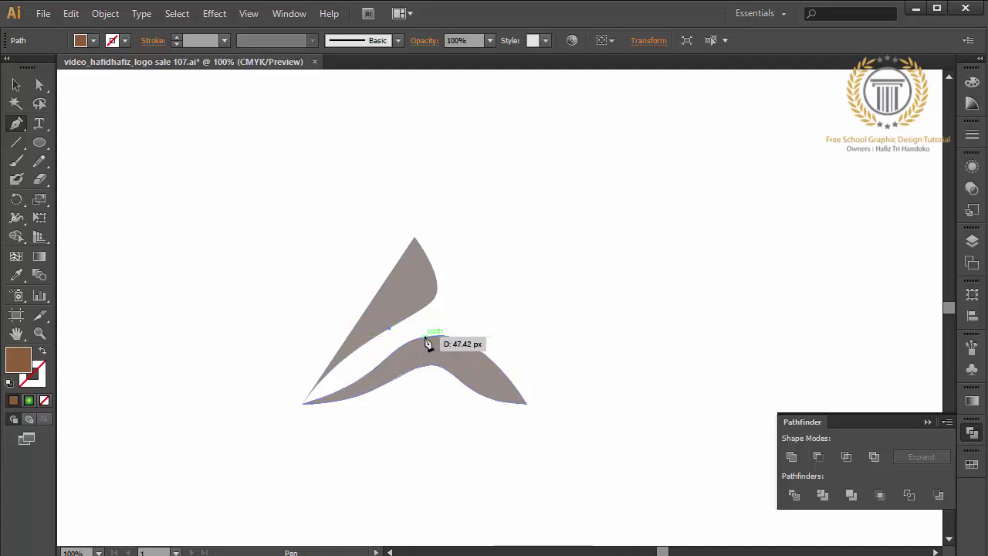
drag(426, 338, 476, 324)
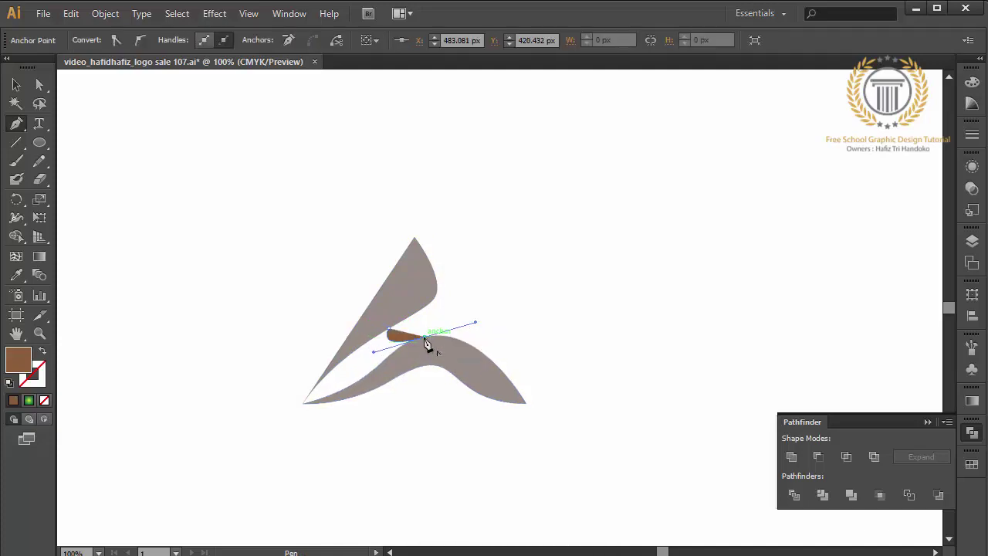
click(382, 376)
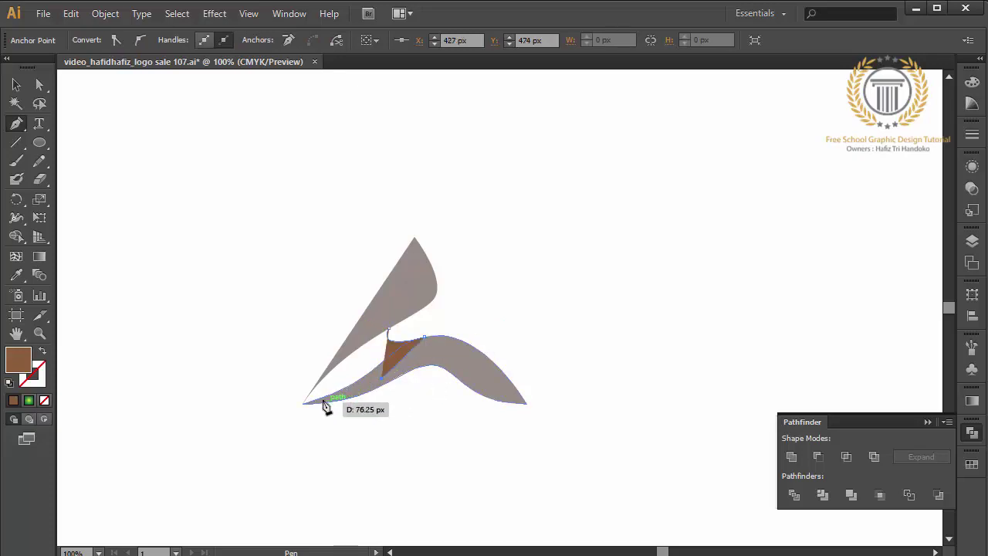
click(349, 390)
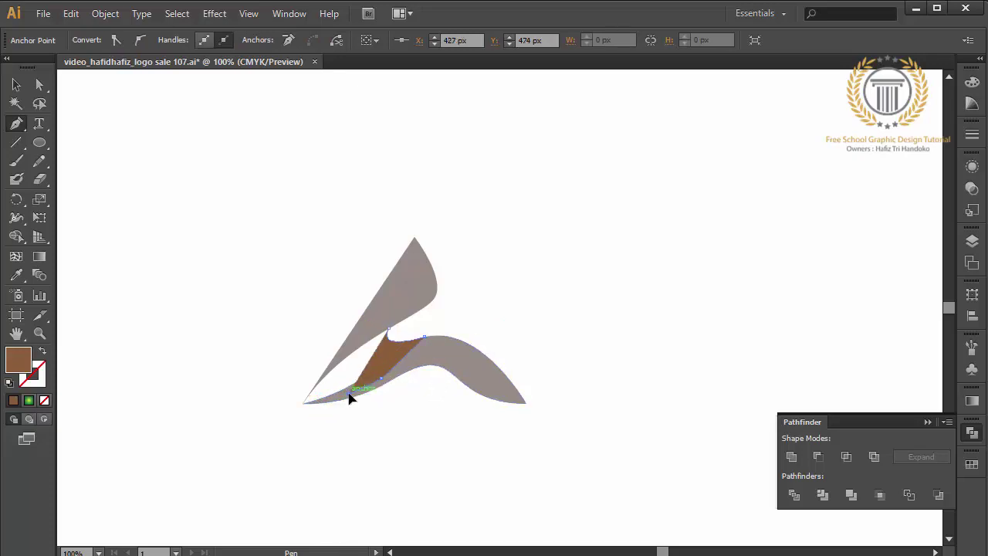
click(293, 403)
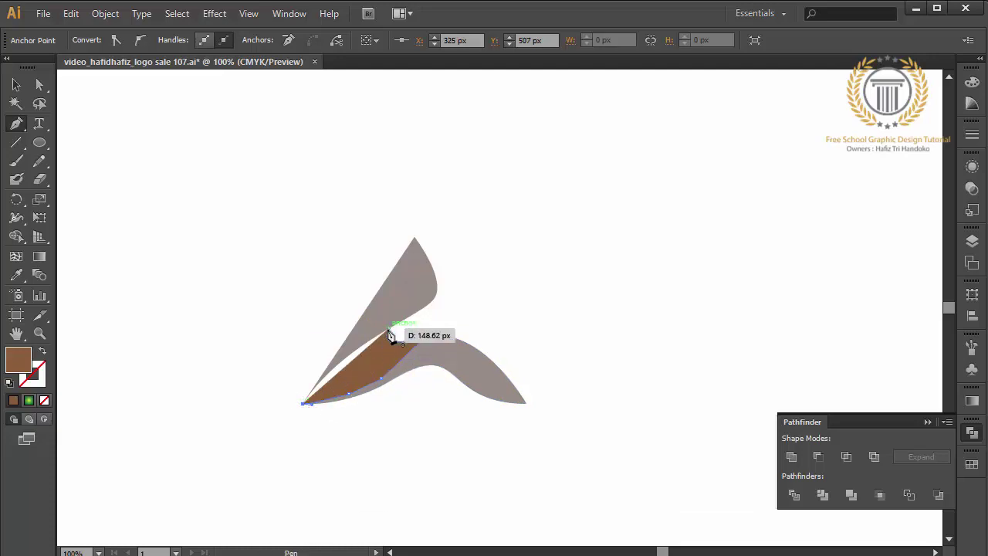
drag(388, 332, 423, 337)
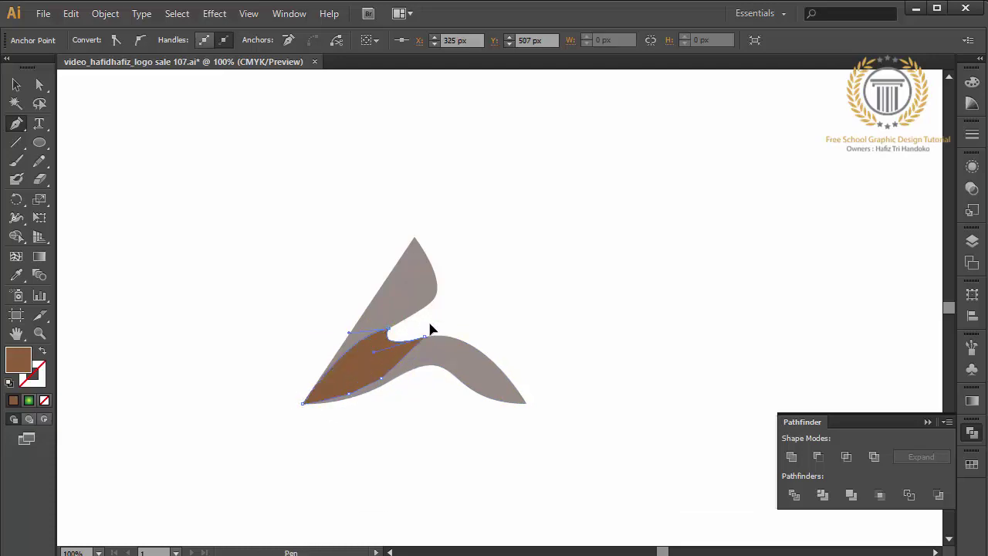
click(16, 85)
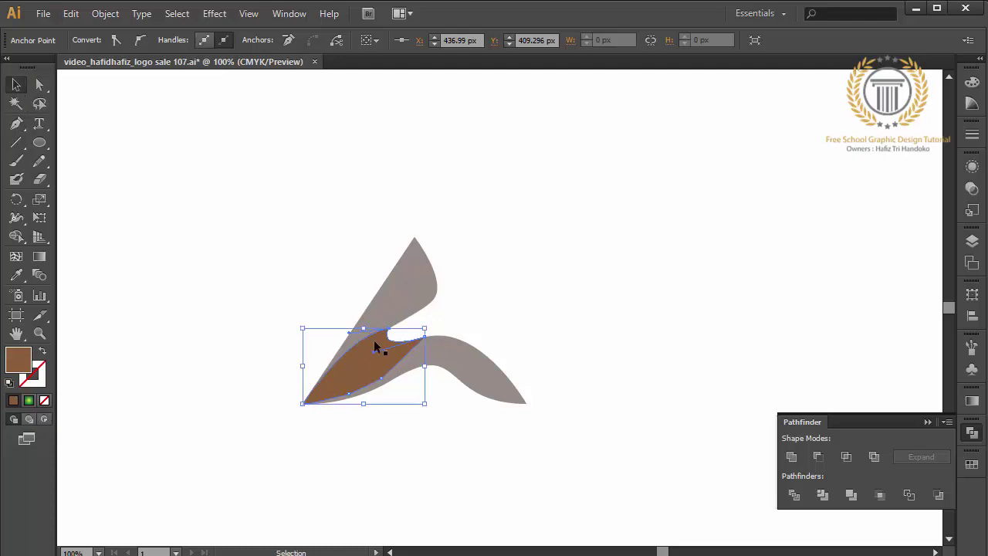
Bring the brown wedge and upper grey piece to front so only a thin brown band shows.
shift+click(406, 281)
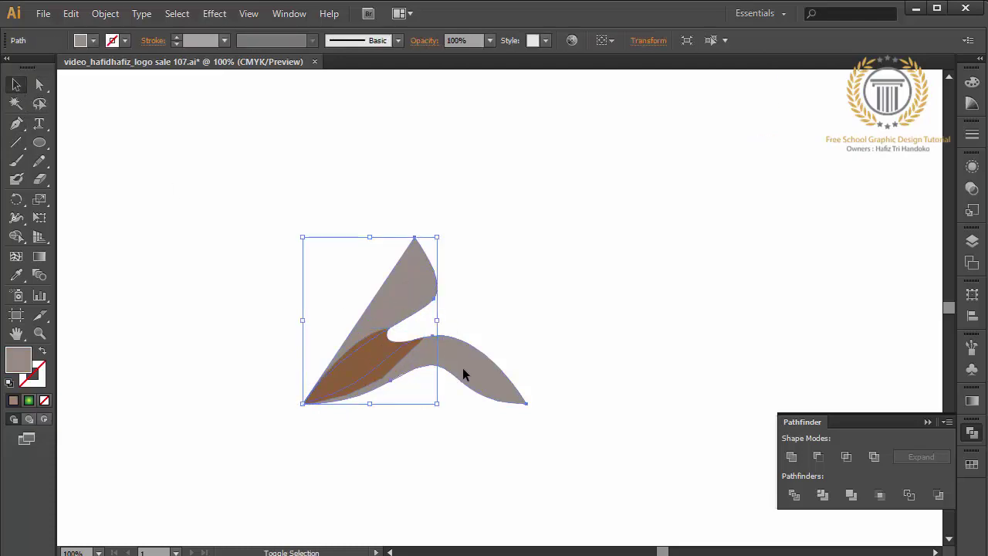
right_click(462, 378)
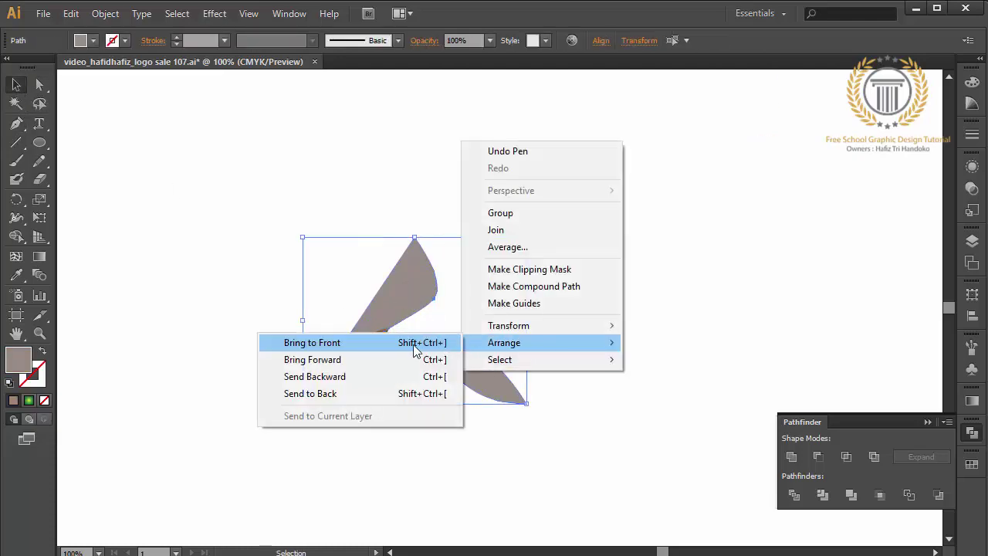
click(425, 347)
click(639, 340)
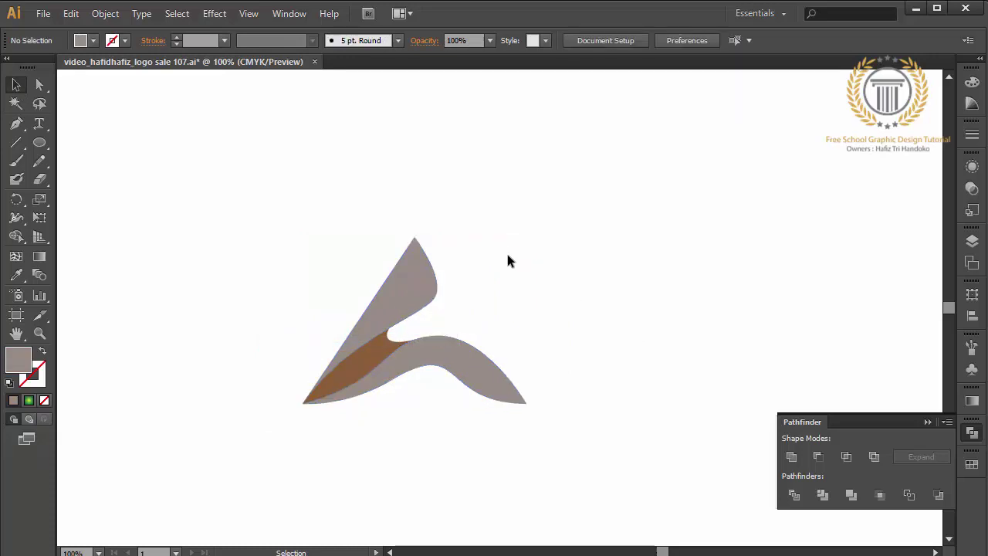
click(425, 280)
Fill the upper piece with an orange radial gradient and stretch it diagonally across.
click(972, 464)
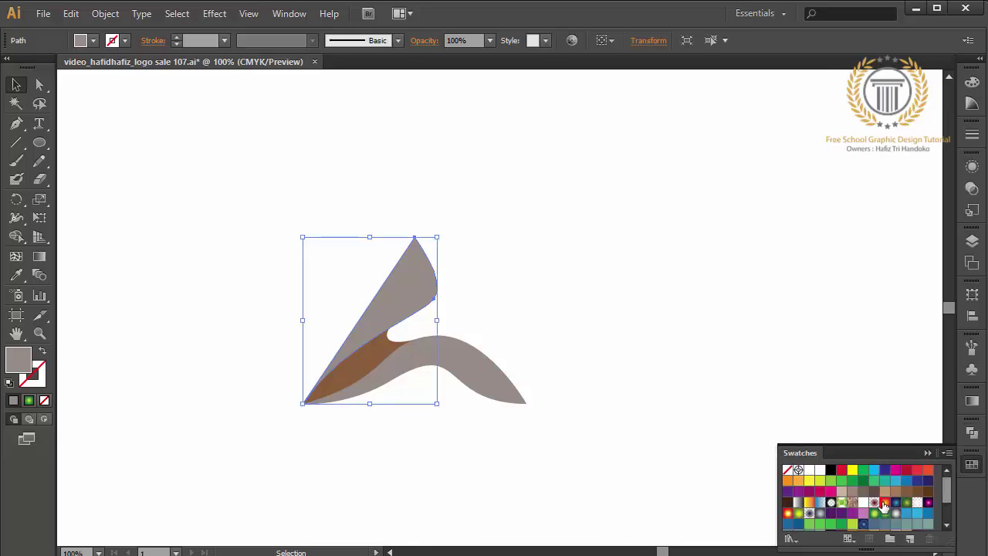
click(884, 502)
click(39, 256)
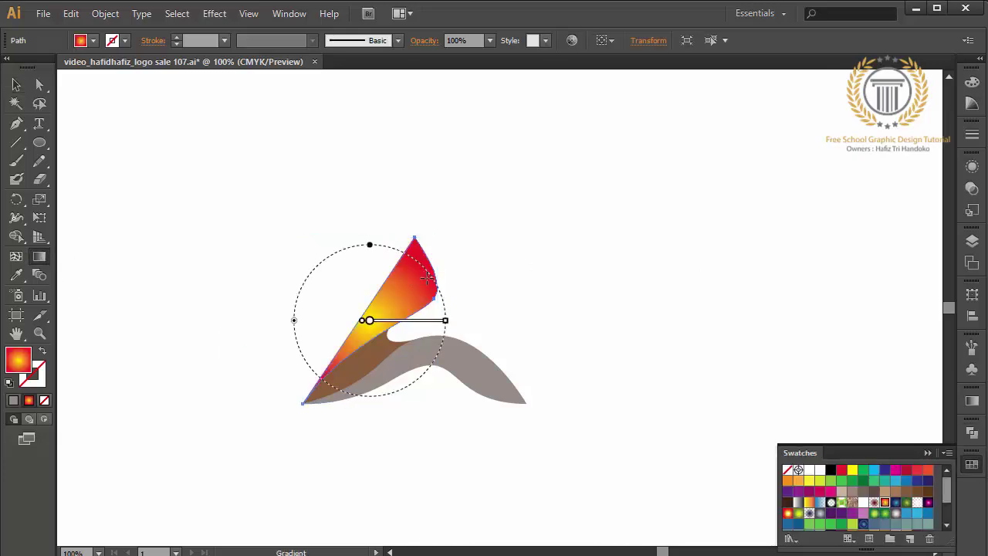
drag(439, 265, 314, 419)
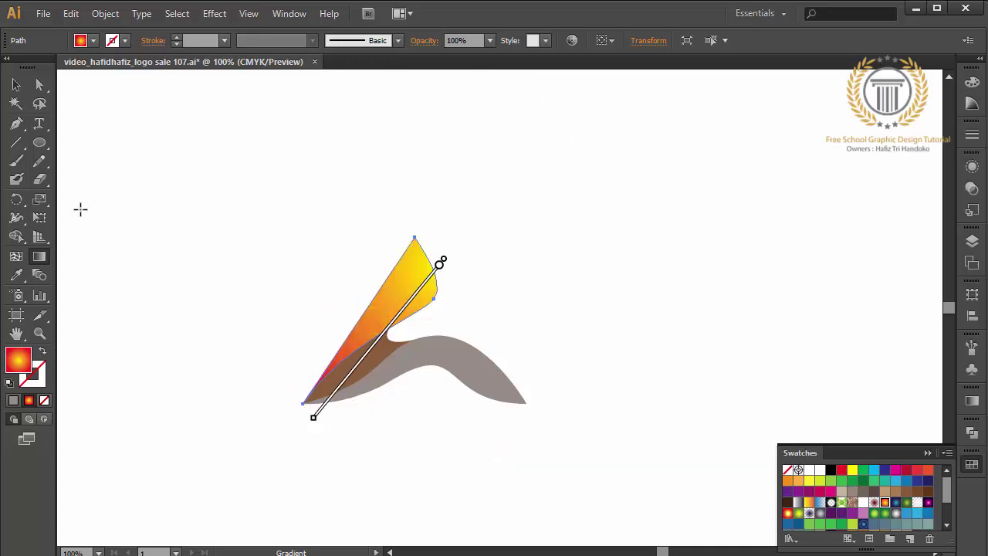
click(17, 84)
Give the fold a purple-pink radial gradient, removing extra stops and moving pink to the start.
click(368, 374)
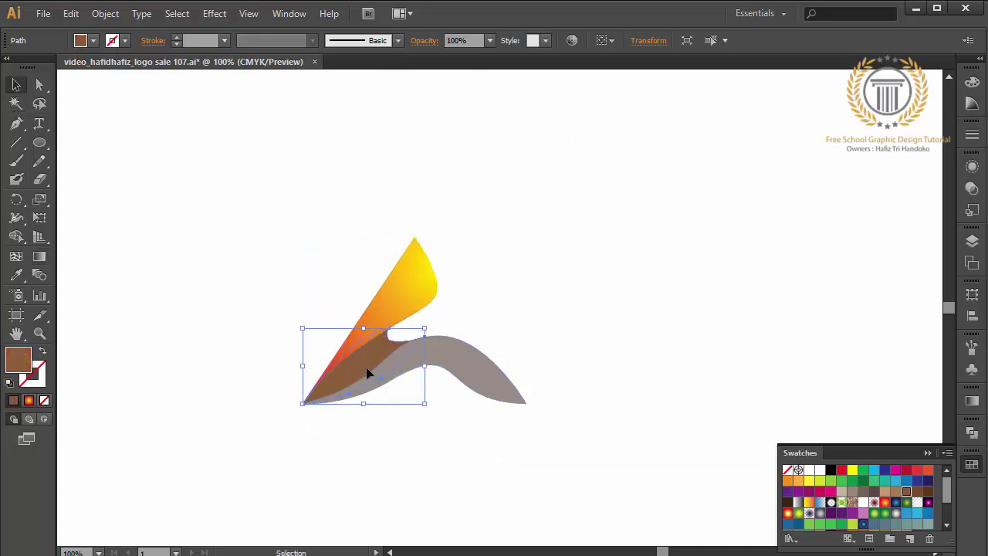
click(885, 503)
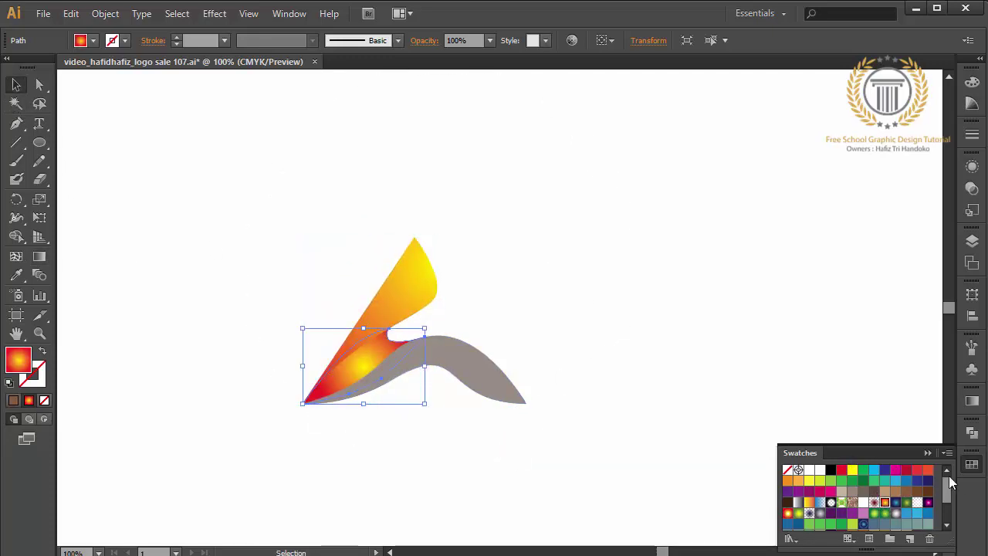
click(928, 503)
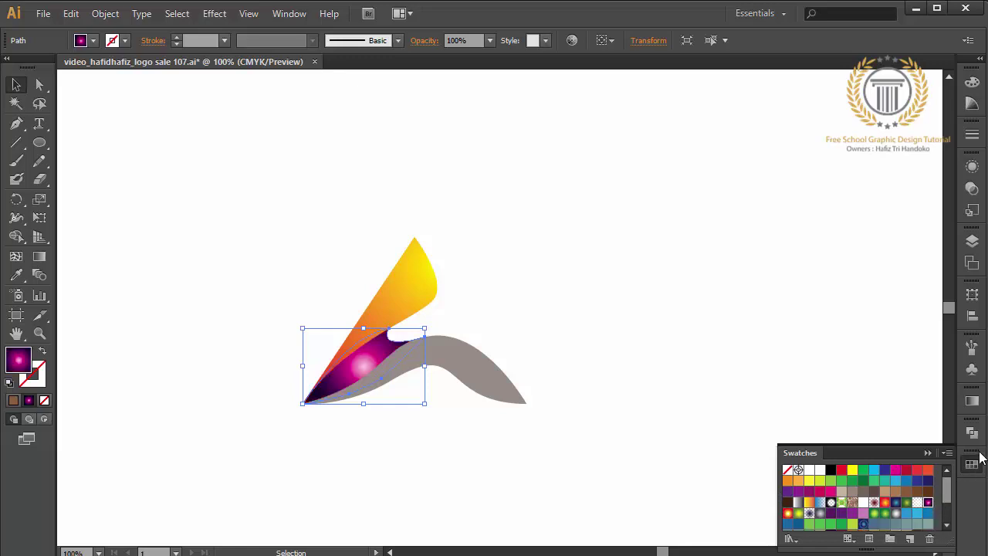
click(972, 401)
drag(788, 491, 790, 536)
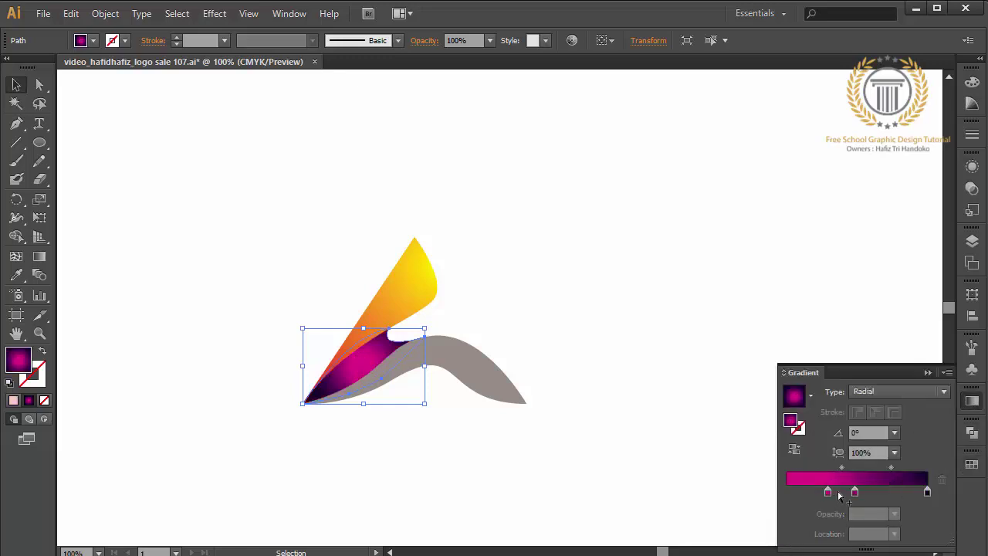
drag(827, 492, 826, 532)
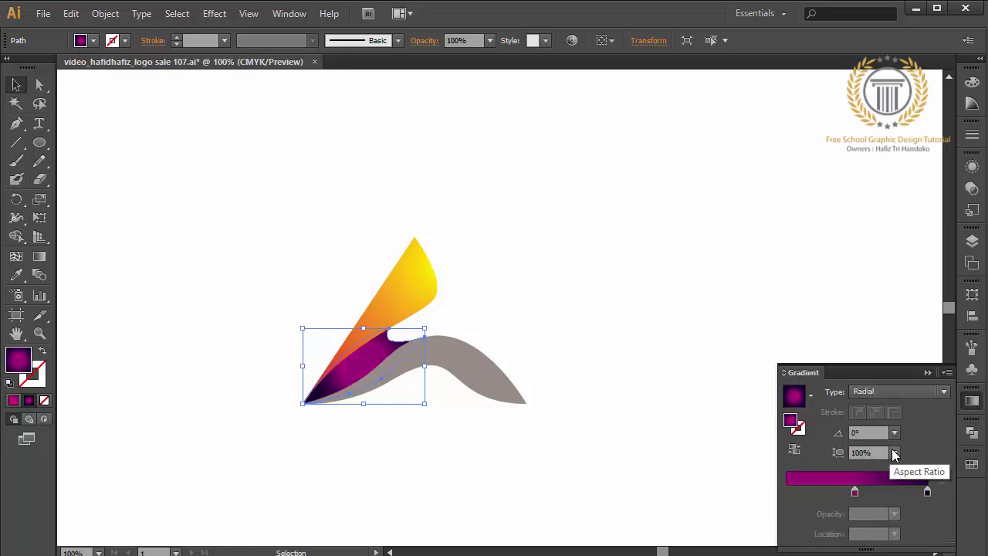
click(834, 492)
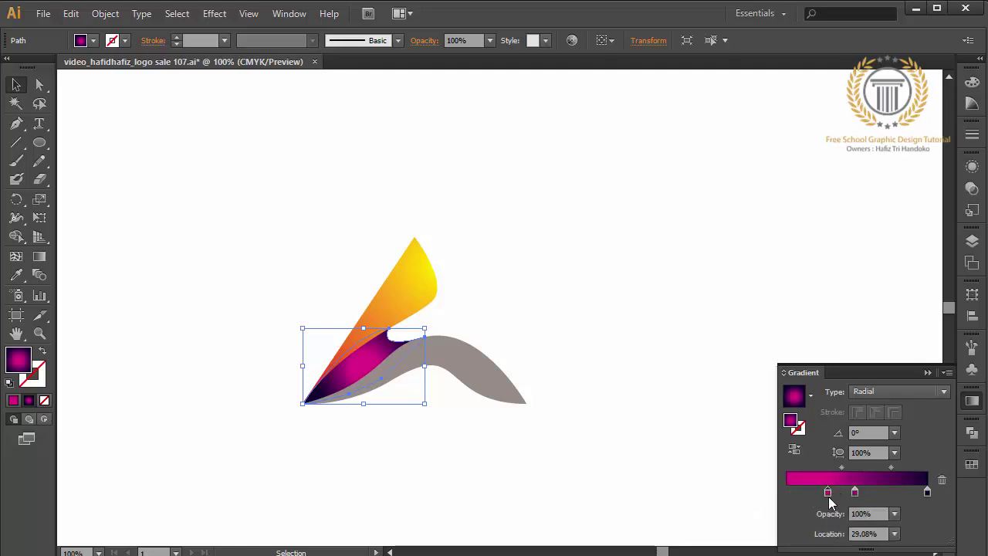
drag(832, 491, 786, 492)
click(928, 374)
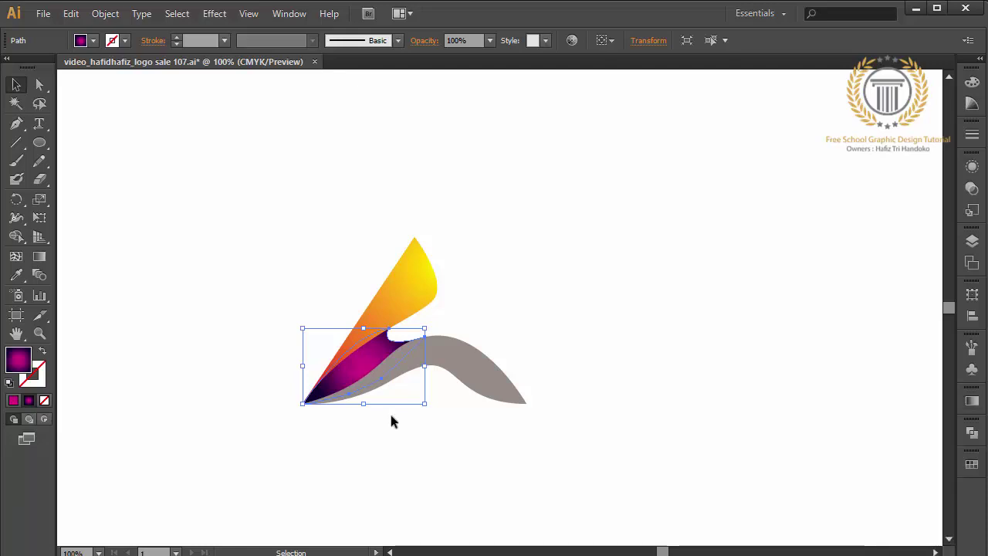
Redraw the fold's radial gradient from its lower-left tip along the fold.
click(39, 257)
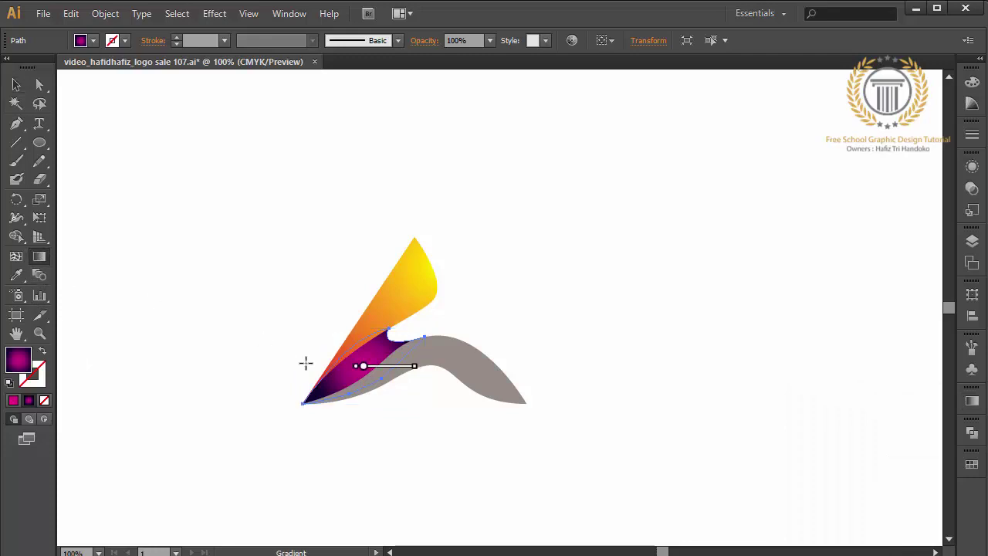
mouse_move(386, 366)
drag(358, 331, 352, 414)
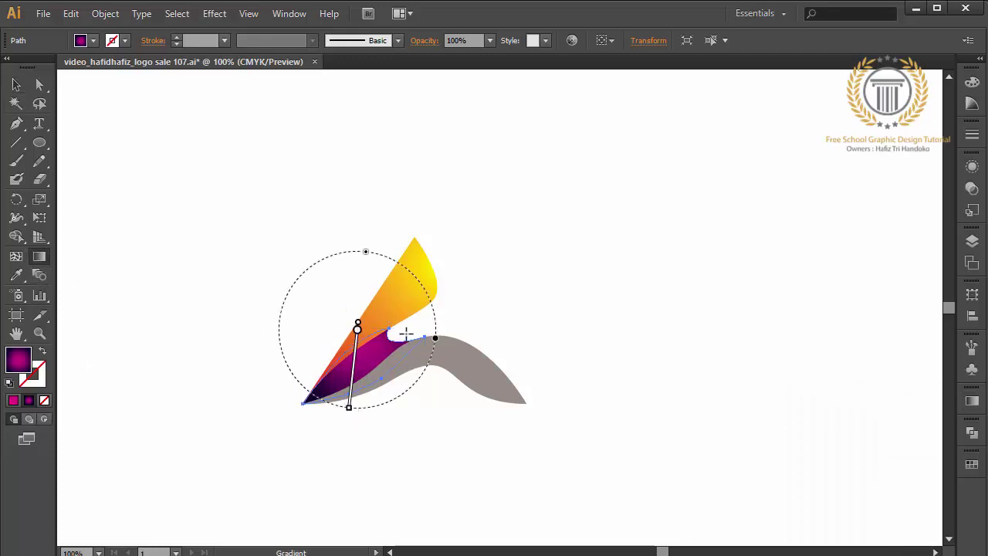
drag(403, 332, 328, 426)
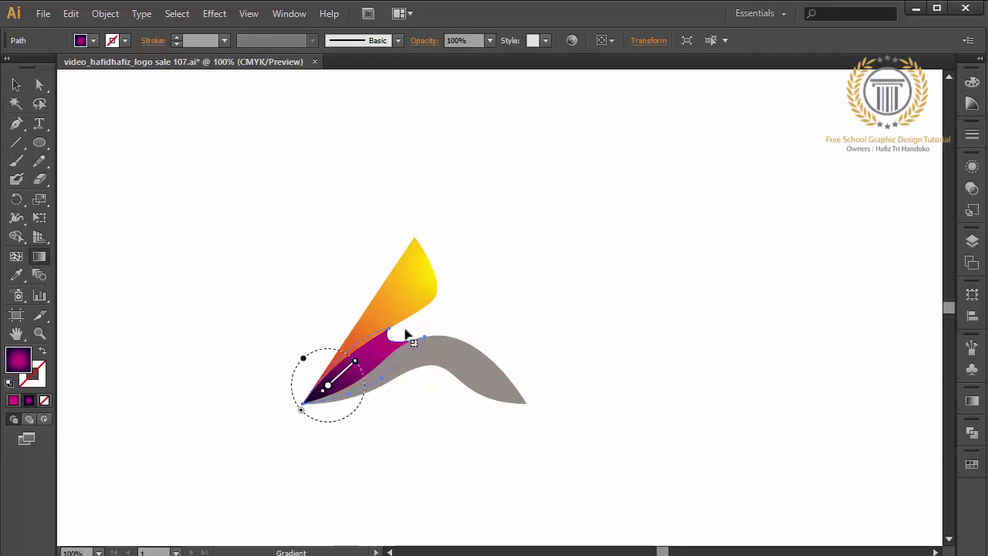
drag(327, 384, 423, 326)
click(16, 84)
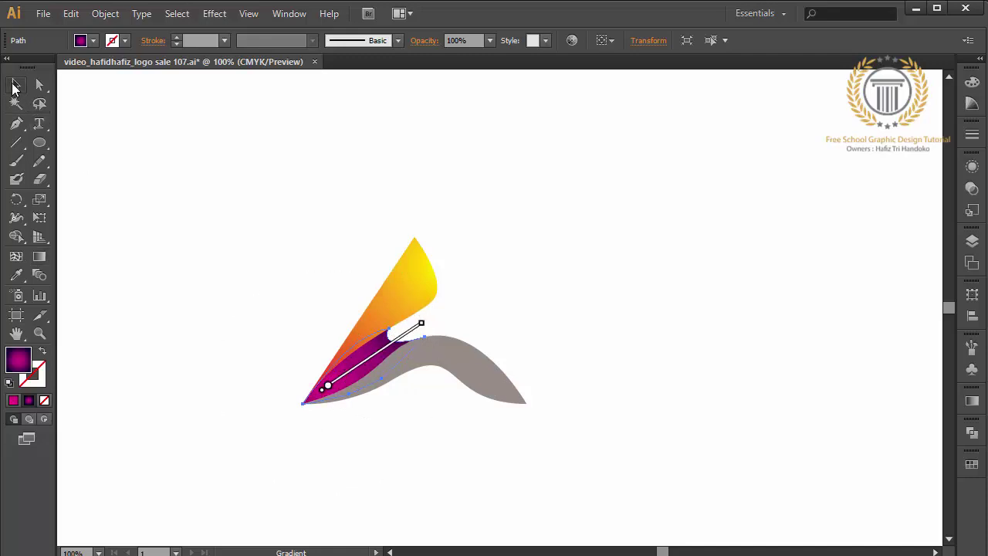
click(161, 182)
Shift the purple band's gradient centre and stretch it toward the lower-left tip.
click(386, 363)
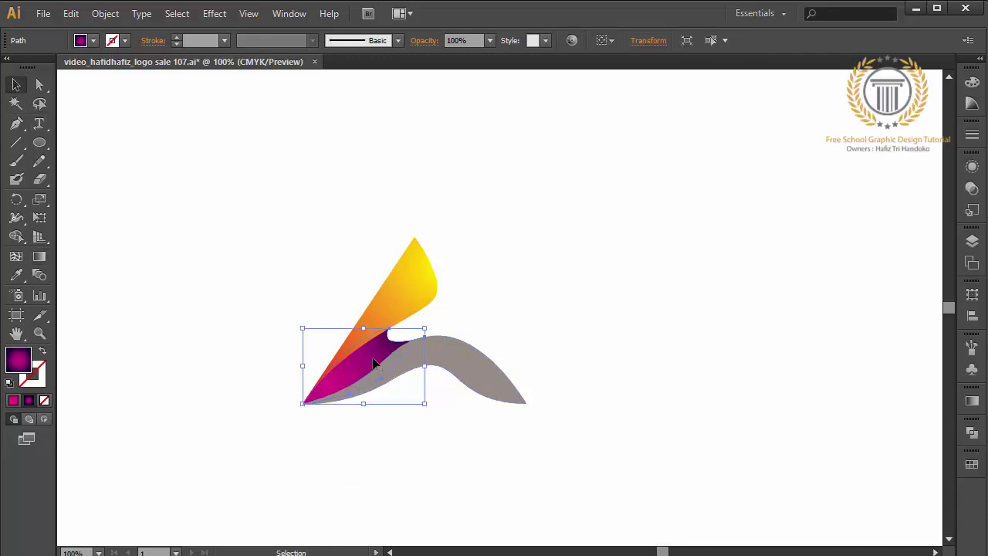
click(39, 256)
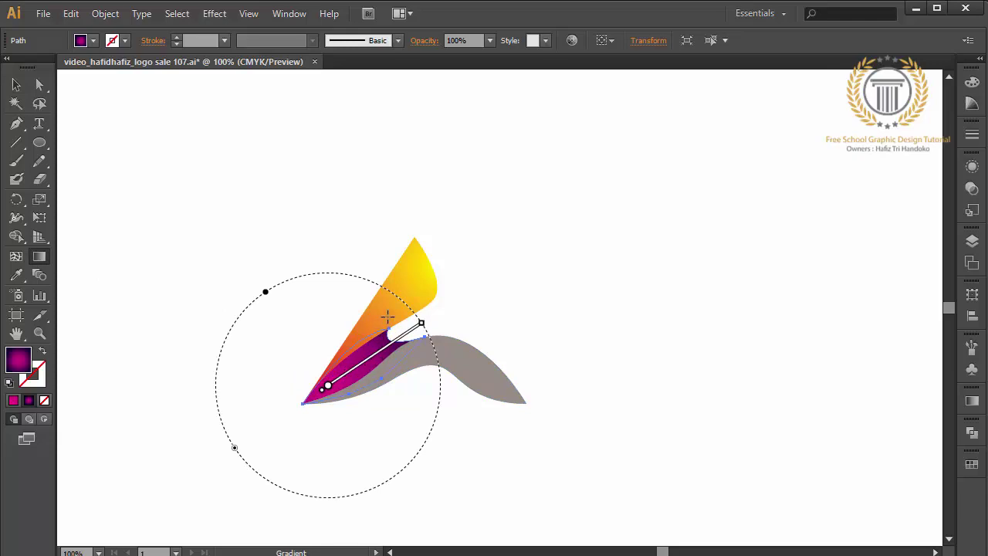
drag(331, 370, 389, 317)
drag(331, 371, 317, 421)
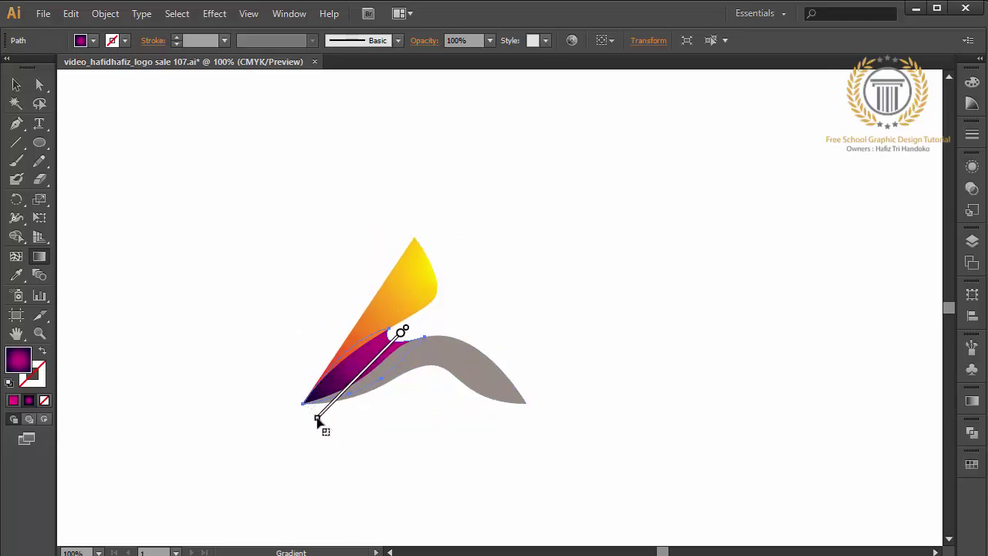
click(17, 87)
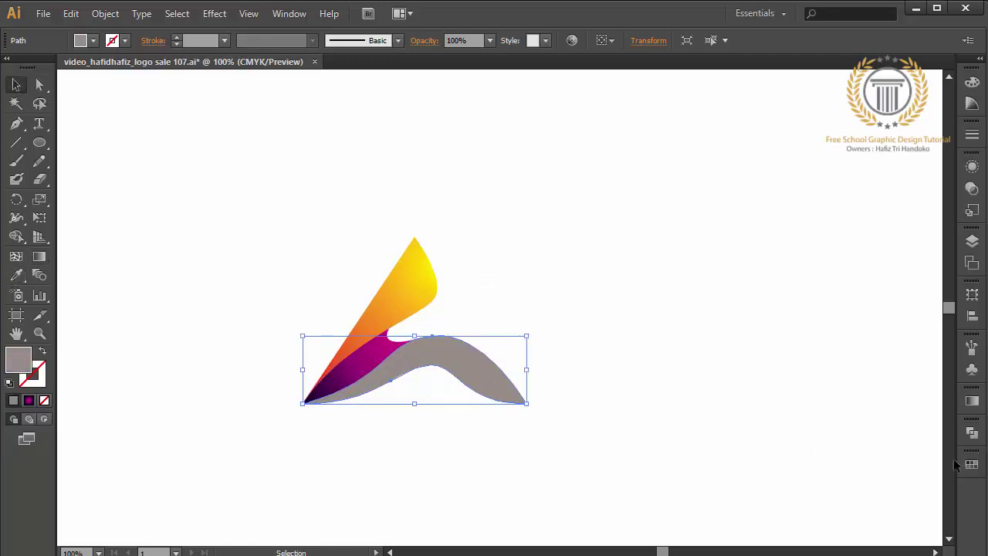
Apply a green radial gradient swatch to the wave and run it from the left tip to the right end.
click(972, 401)
click(972, 464)
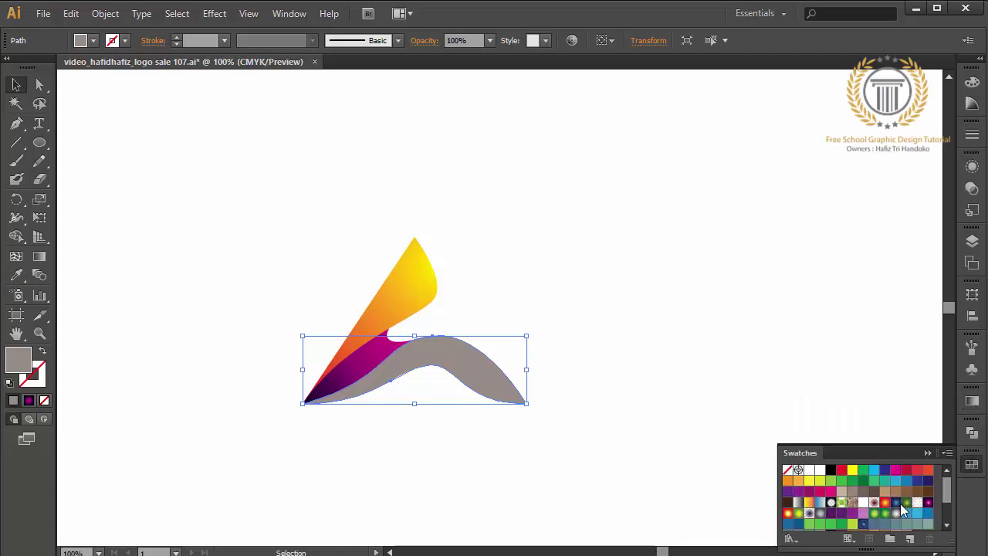
click(886, 513)
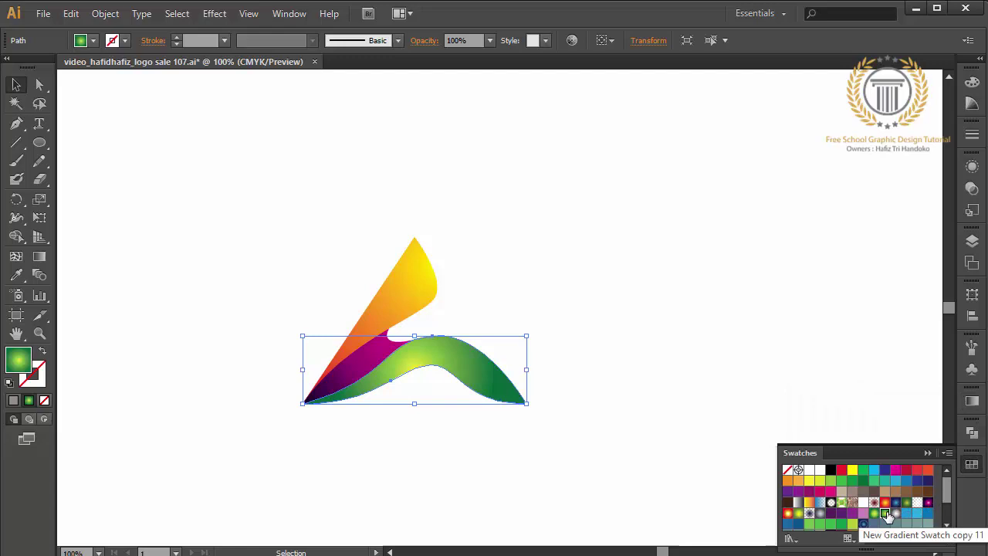
click(927, 454)
click(39, 256)
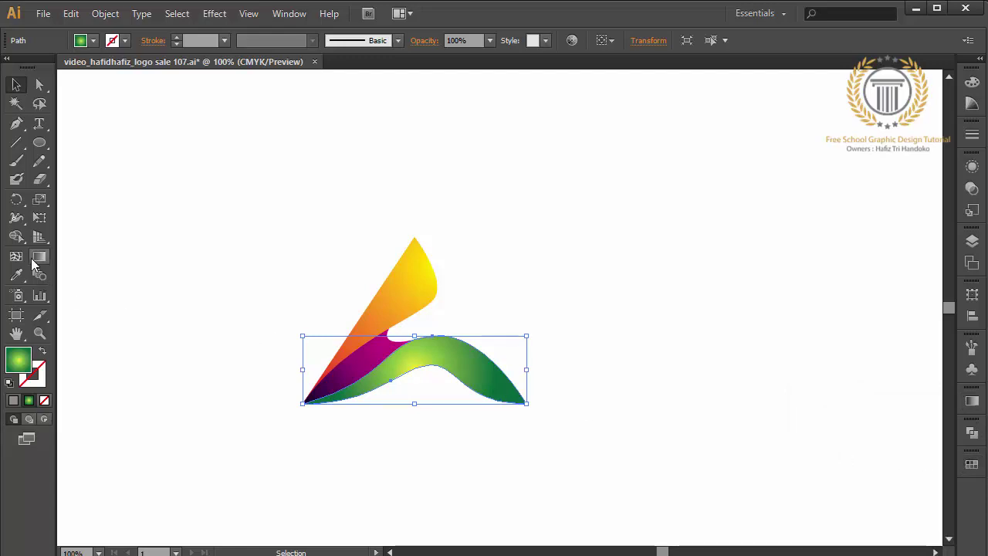
drag(315, 409, 476, 394)
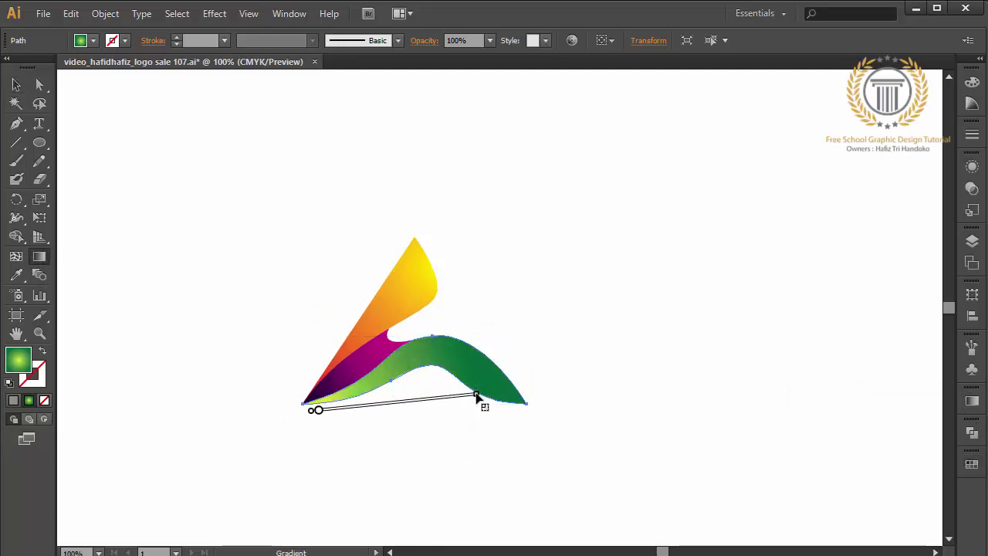
mouse_move(338, 386)
mouse_down()
mouse_move(453, 388)
mouse_move(521, 403)
mouse_up()
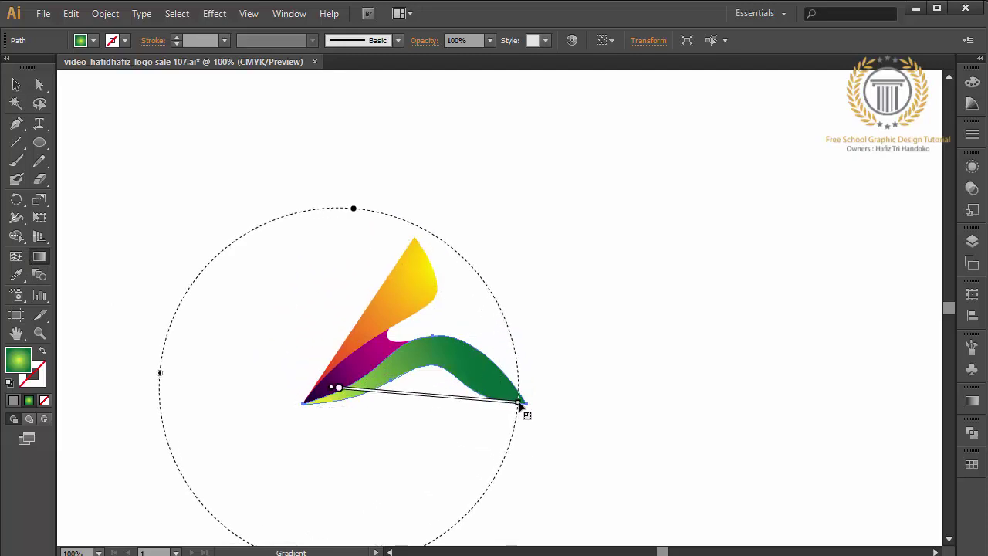
click(16, 84)
click(104, 137)
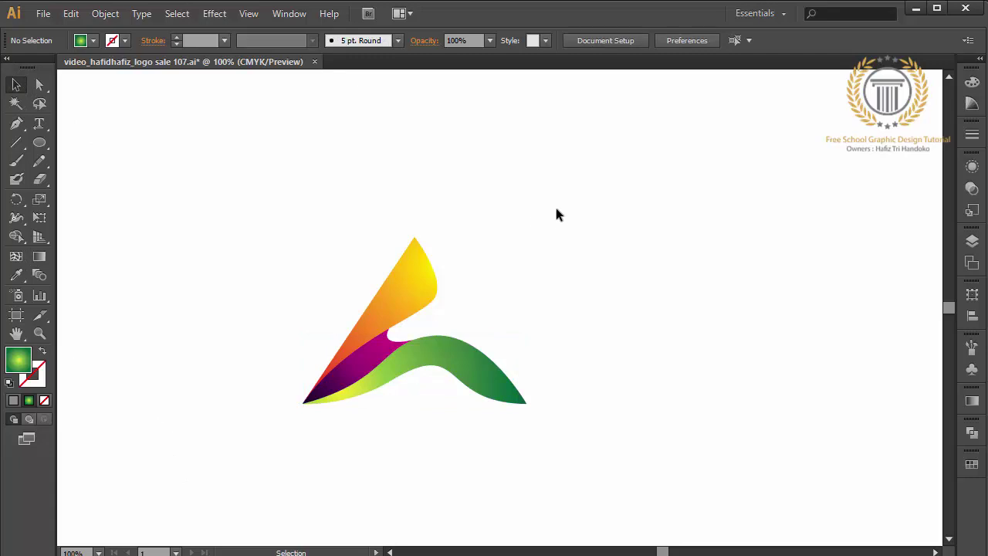
Group all the A logo pieces into a single group.
drag(557, 208, 255, 469)
right_click(254, 464)
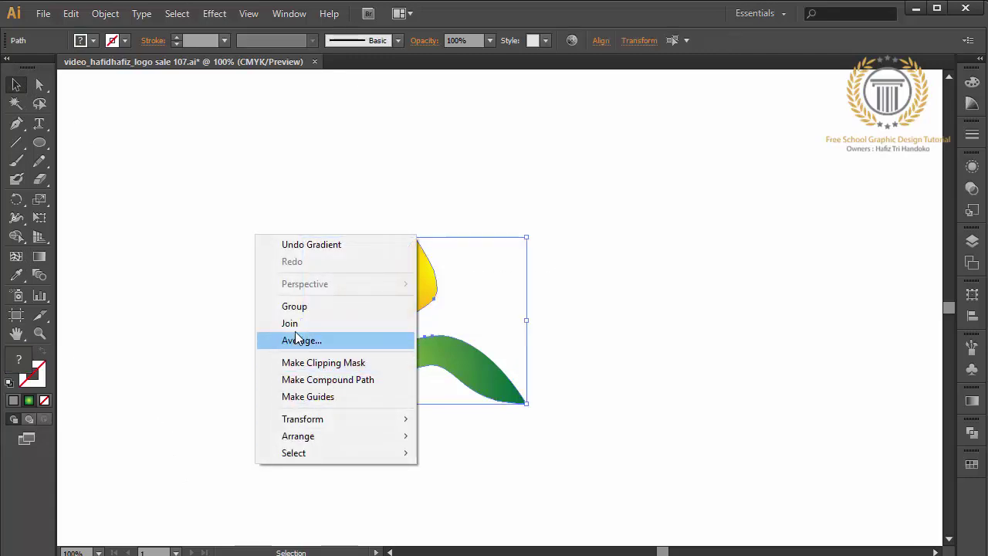
click(309, 307)
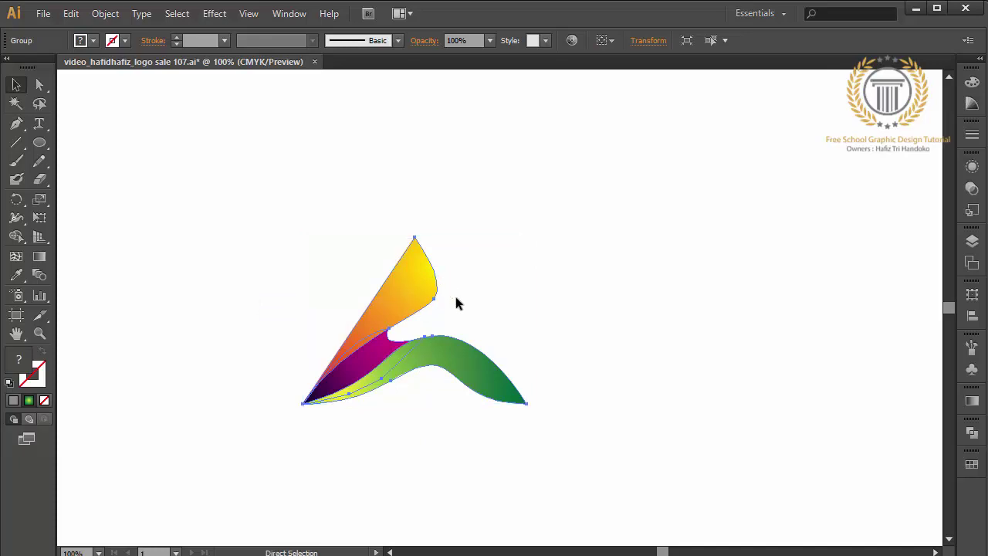
Scale the logo group up and taller so it fills most of the artboard.
key(ctrl+0)
drag(520, 315, 722, 315)
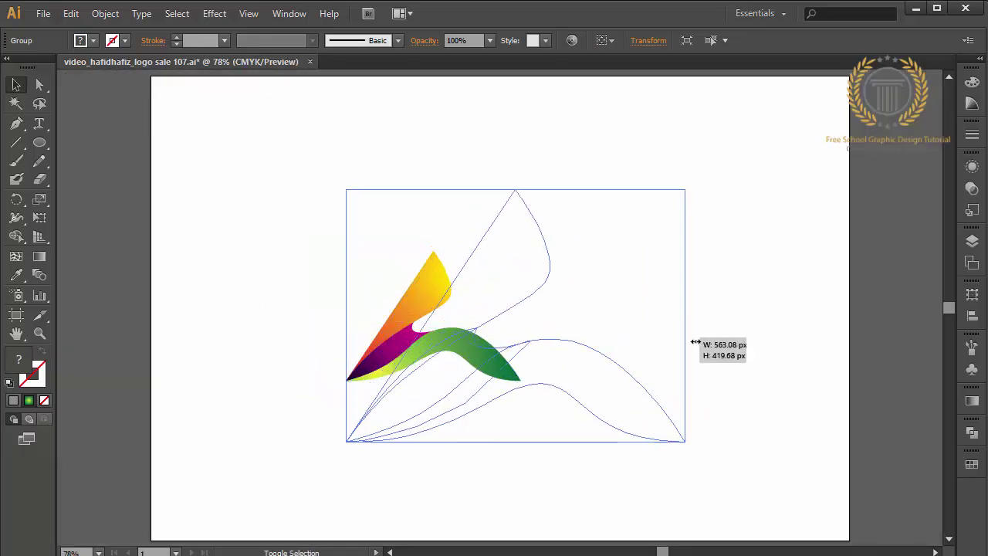
drag(637, 409, 615, 403)
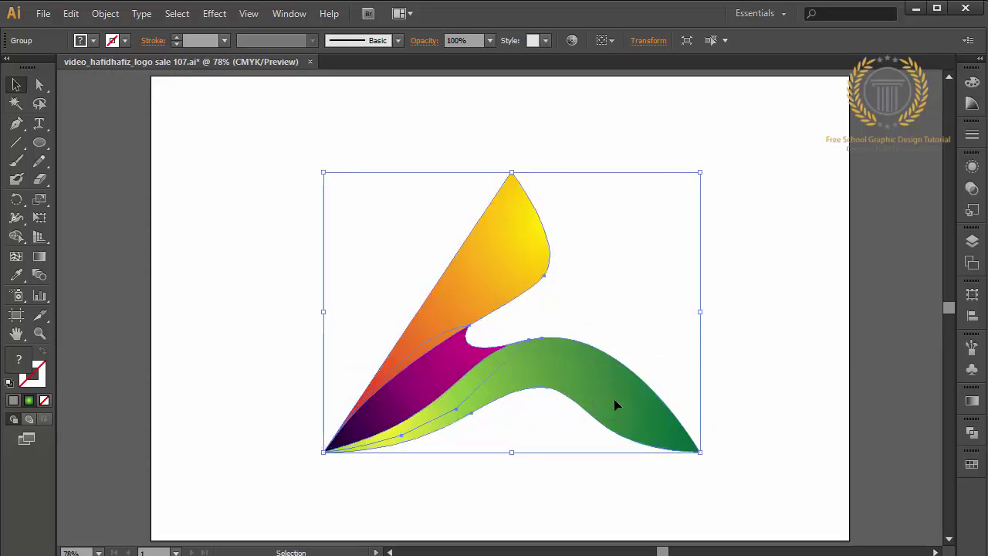
key(ctrl+minus)
key(ctrl+minus)
key(ctrl+minus)
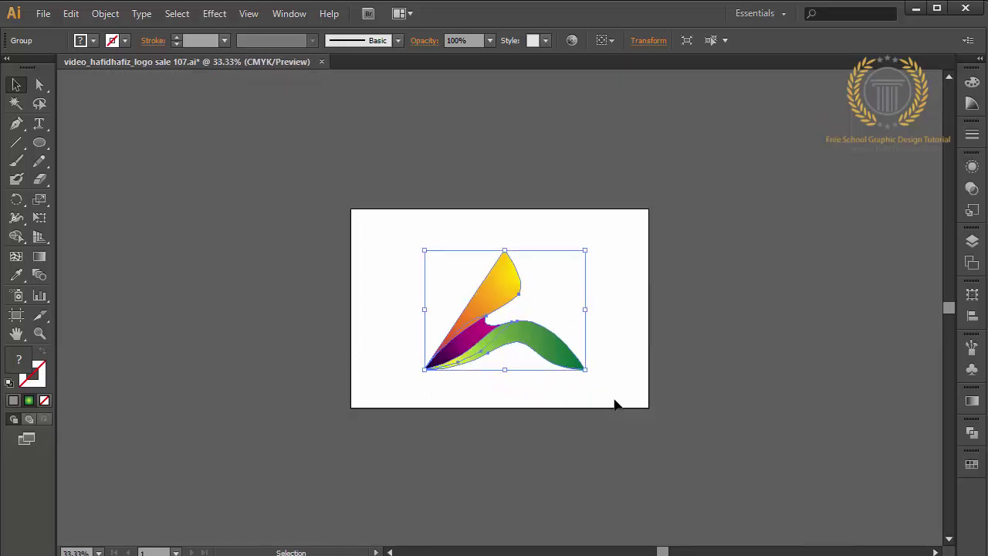
drag(505, 251, 508, 222)
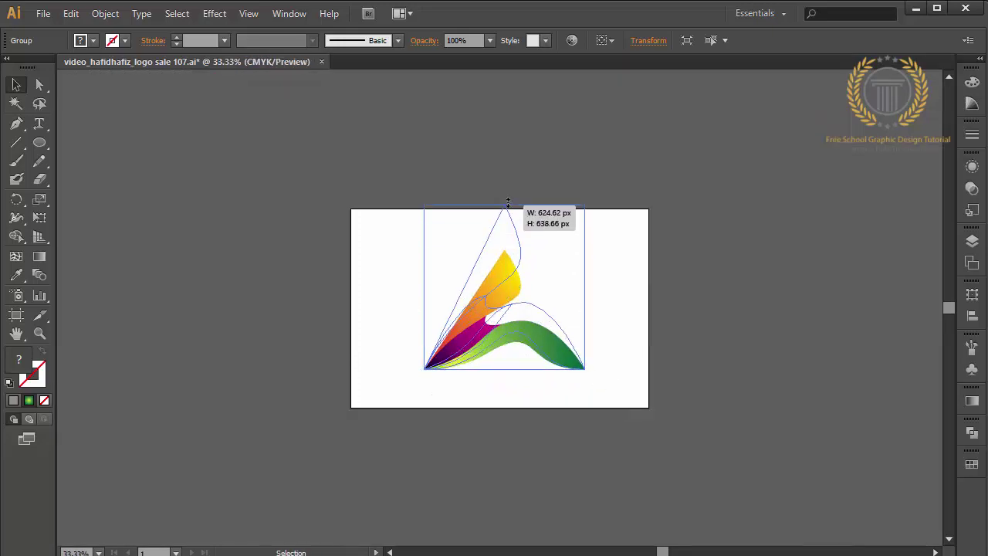
drag(507, 270, 495, 277)
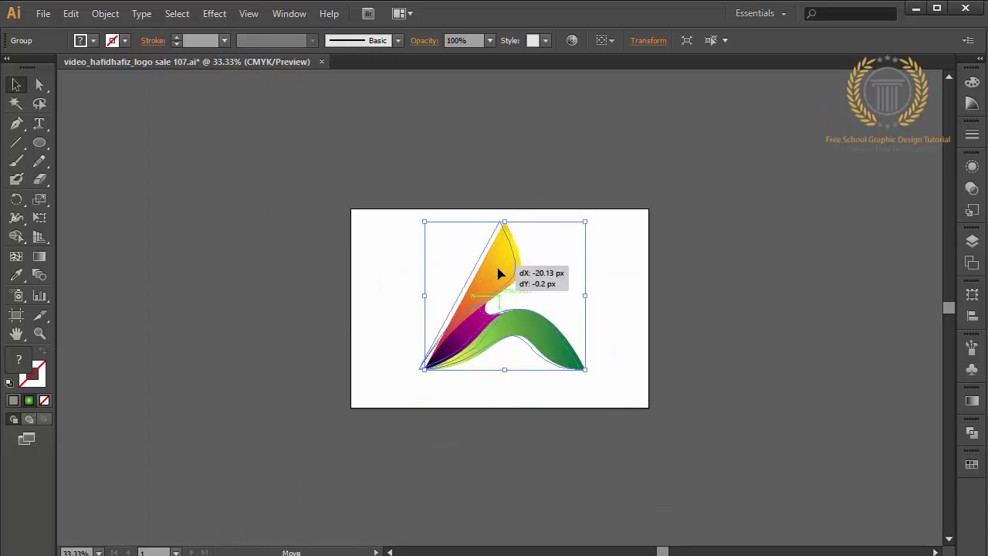
Nudge the enlarged logo down slightly and deselect it.
key(a)
key(ctrl+0)
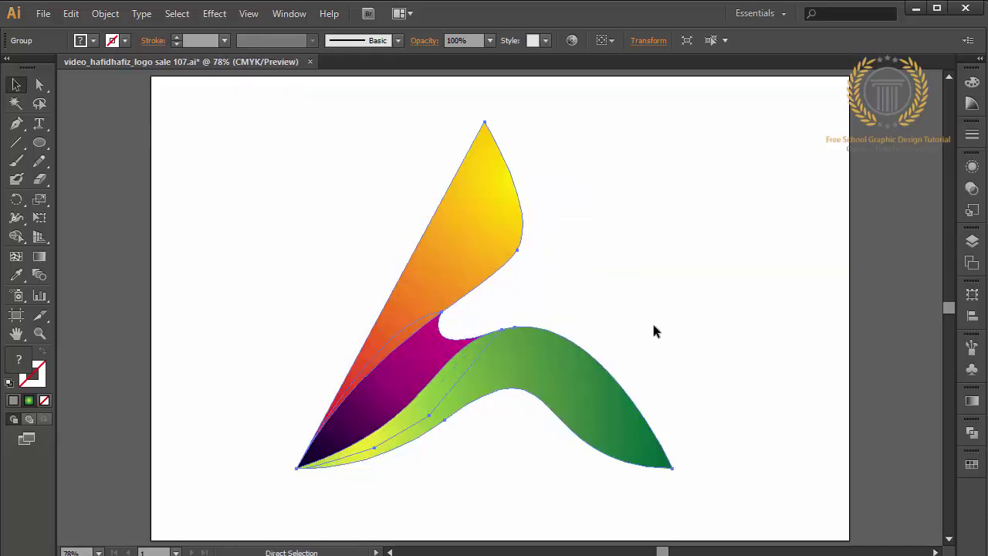
key(v)
key(Down)
key(Down)
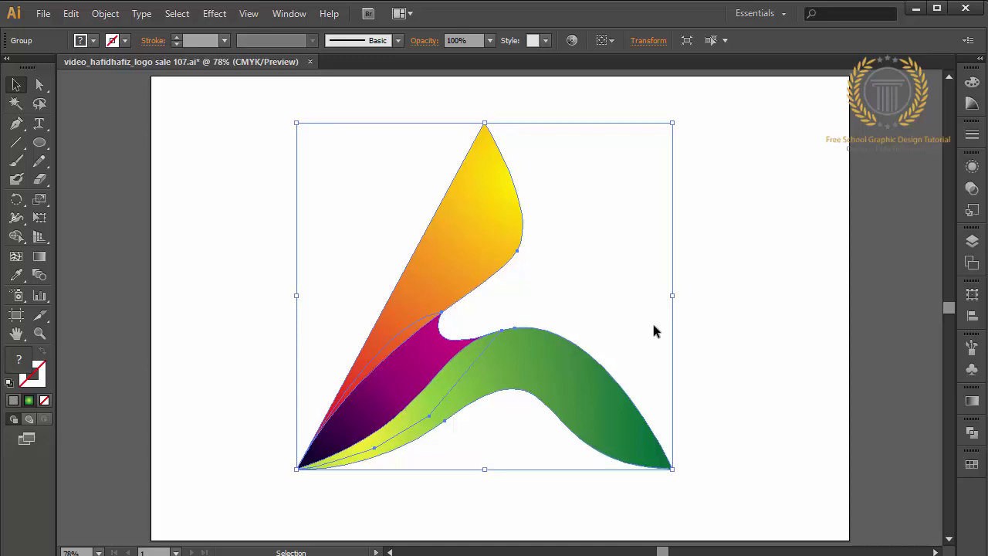
key(Down)
key(Down)
key(Down)
key(Down)
key(Down)
key(Down)
key(Down)
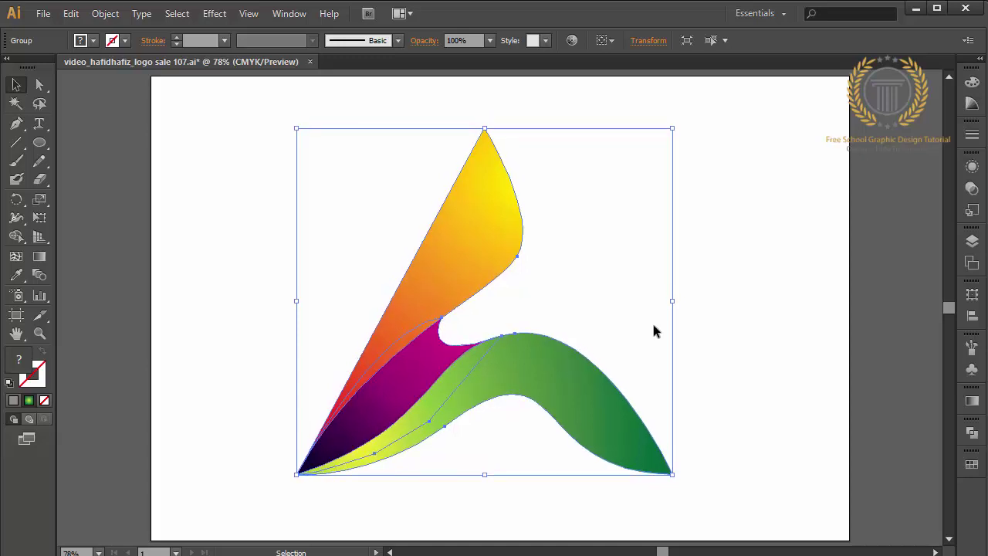
click(659, 330)
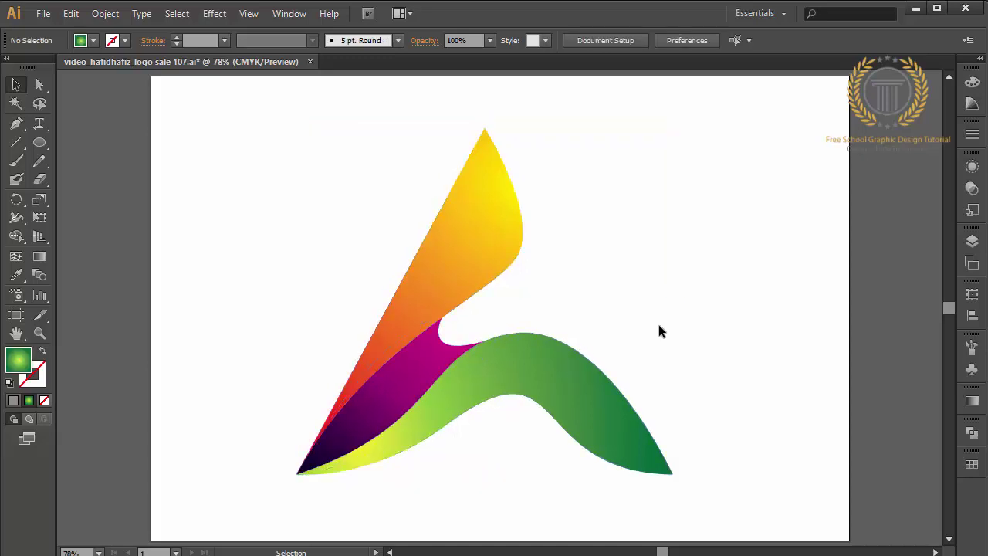
click(46, 13)
Save the logo as a new .ai file numbered 108 in Illustrator CS6 format.
click(65, 153)
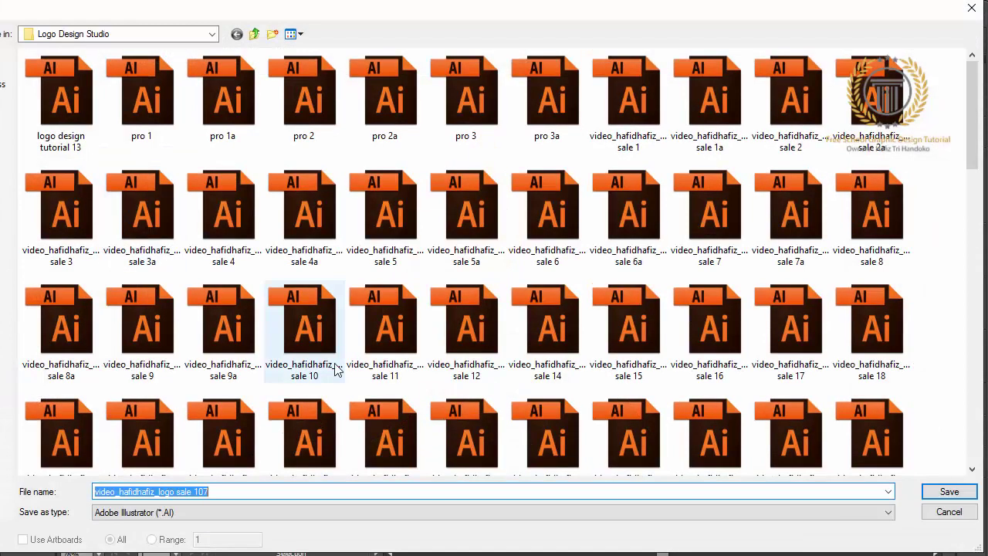
click(350, 493)
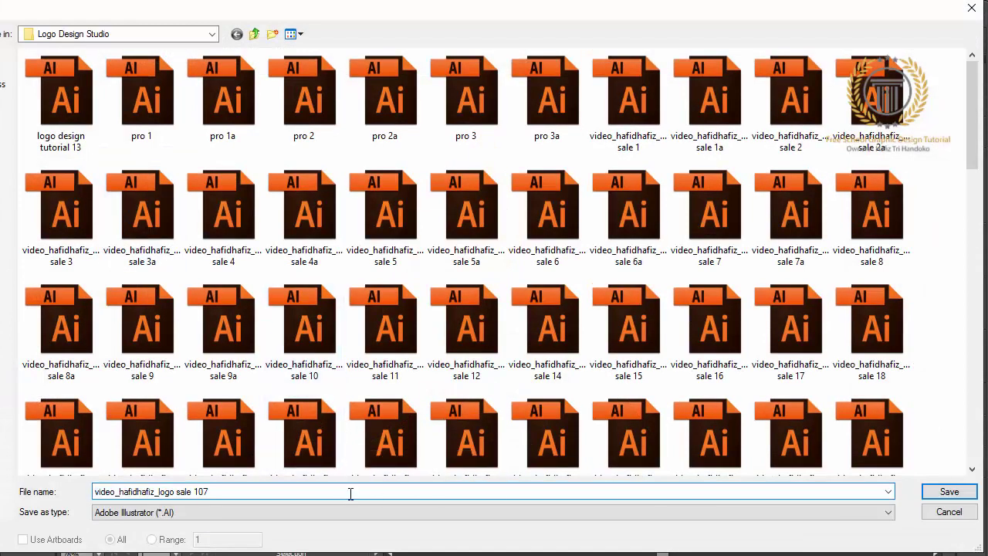
key(BackSpace)
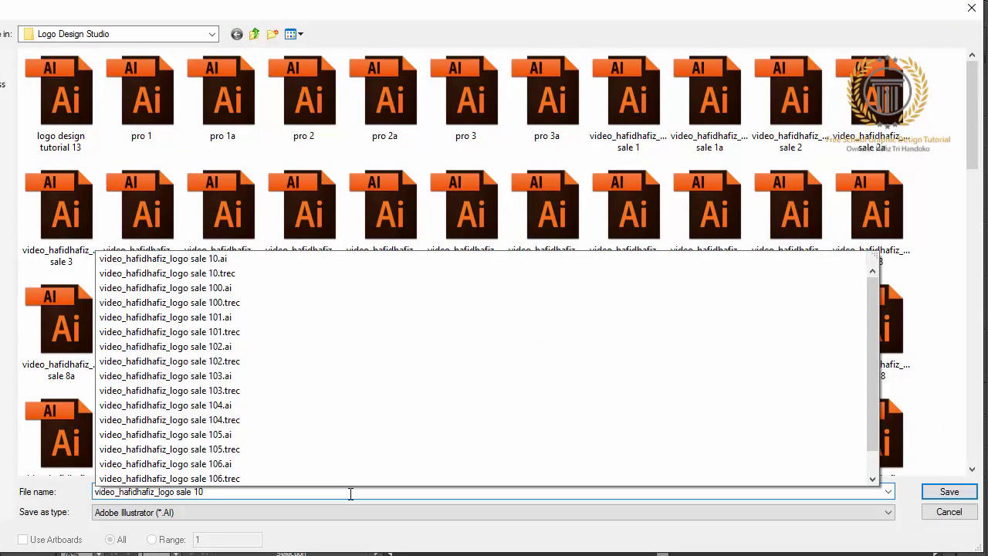
text(8)
click(938, 492)
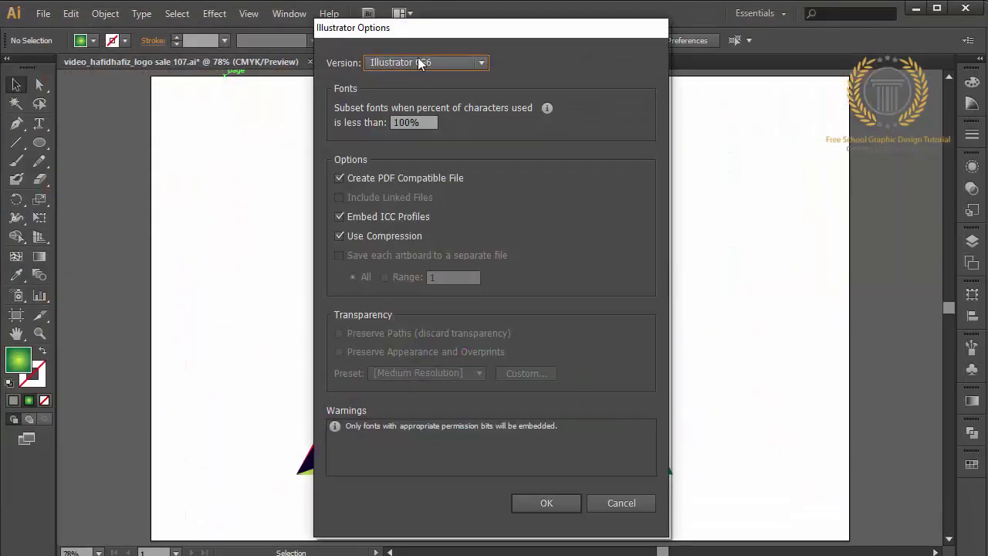
click(425, 62)
click(430, 80)
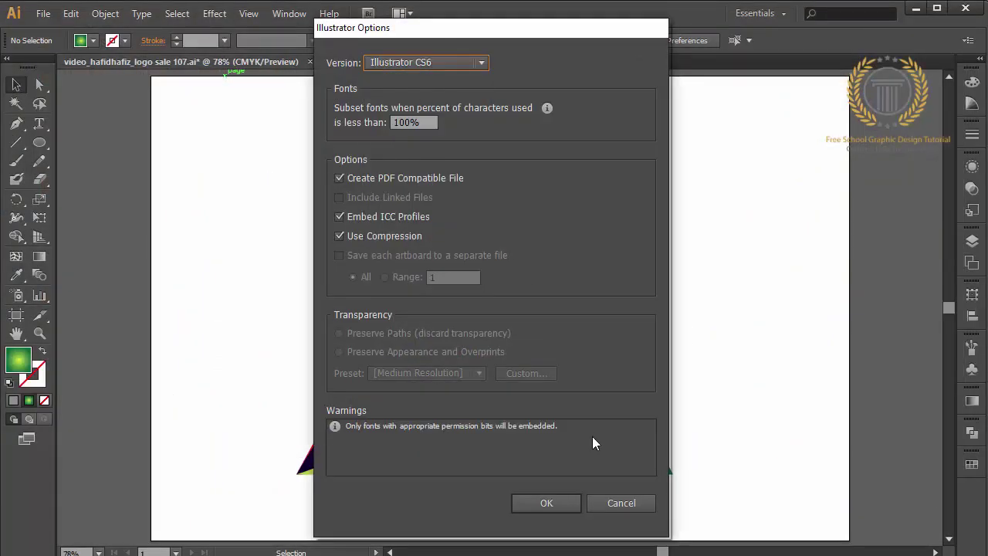
click(547, 503)
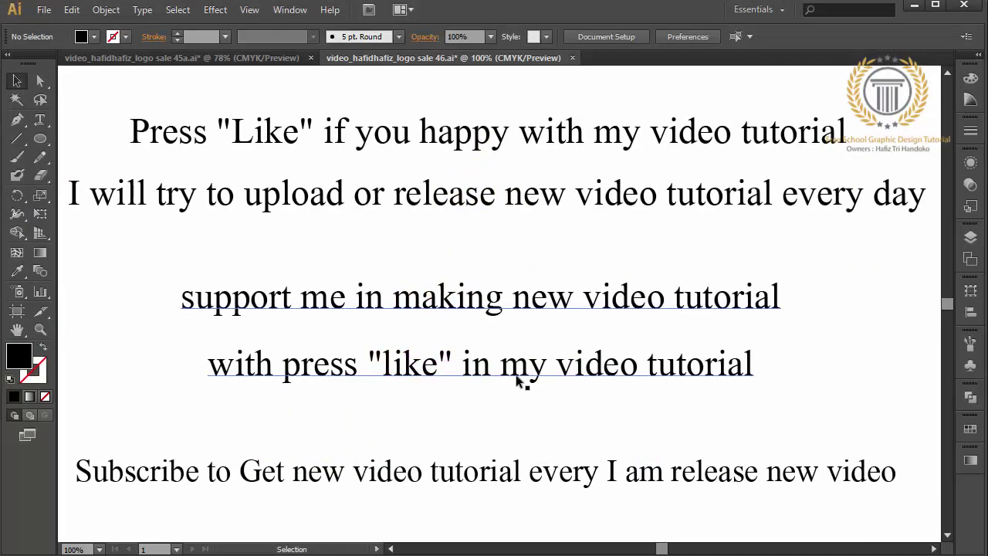
Bold the word 'like' in the fourth line and 'Like' in the first line.
double_click(436, 369)
drag(440, 369, 382, 369)
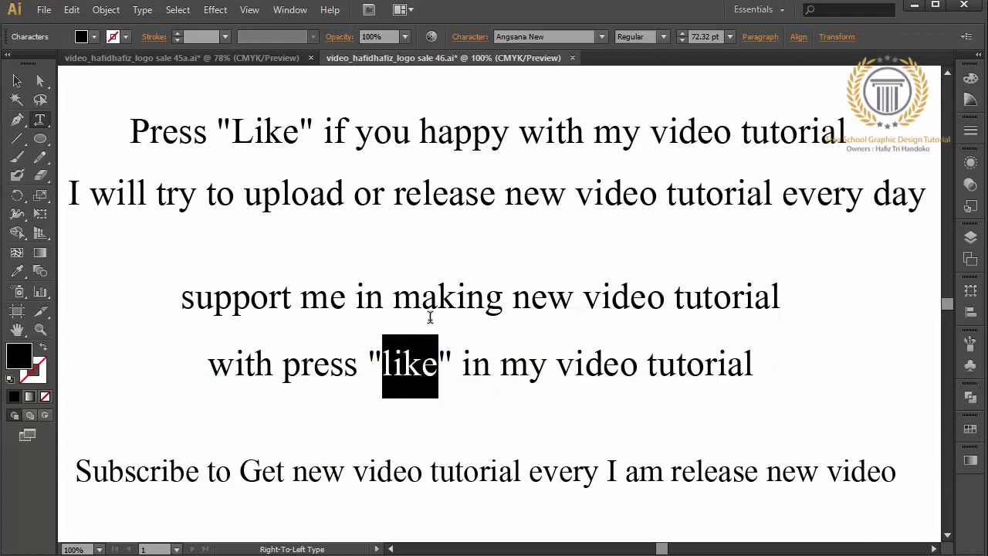
click(661, 36)
click(651, 88)
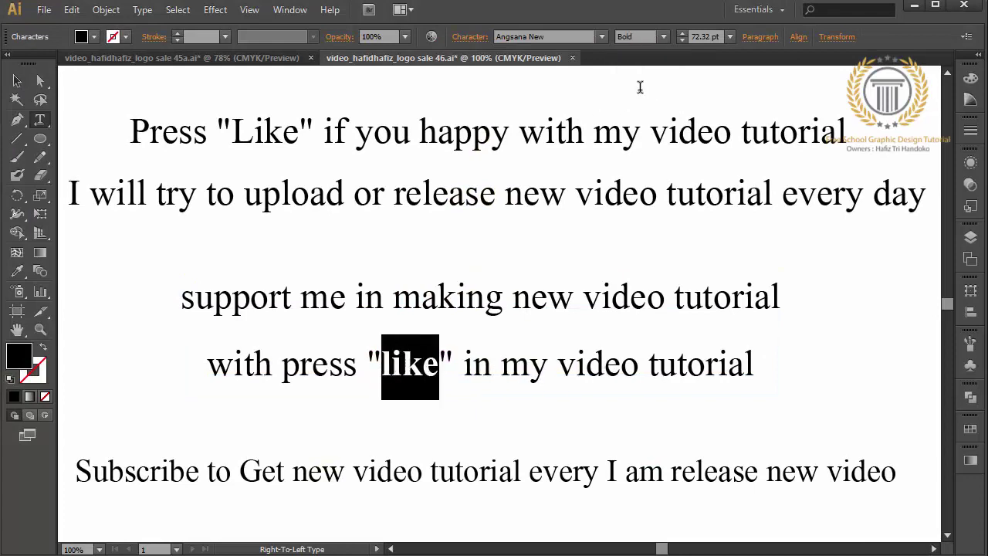
click(287, 135)
drag(287, 134, 230, 134)
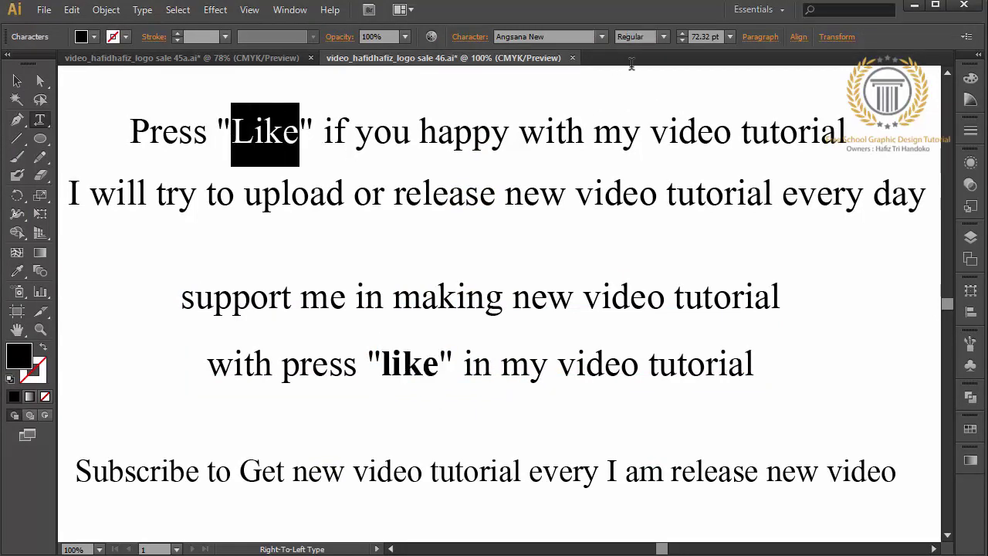
click(661, 38)
click(652, 83)
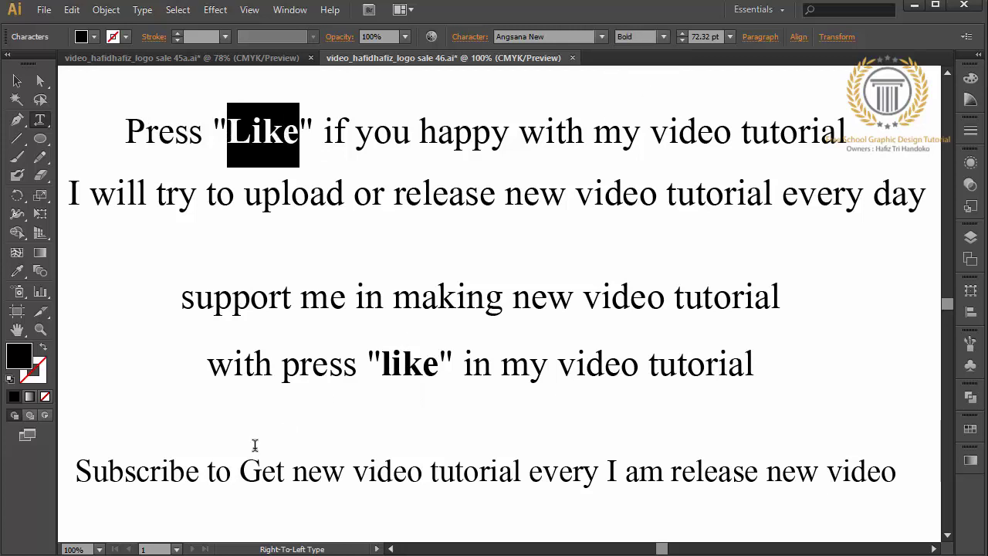
Bold 'Subscribe' in the last line and exit text editing.
drag(76, 472, 199, 474)
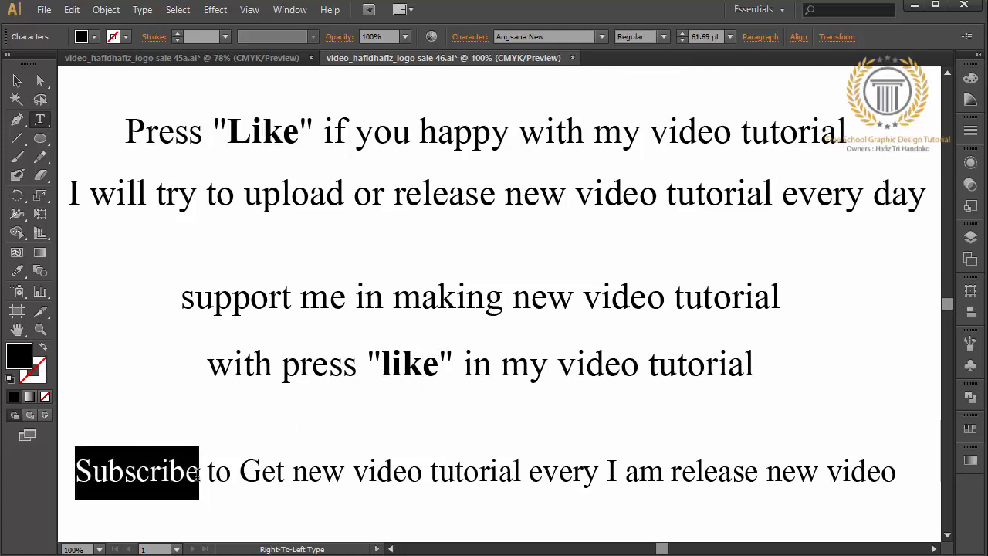
click(662, 38)
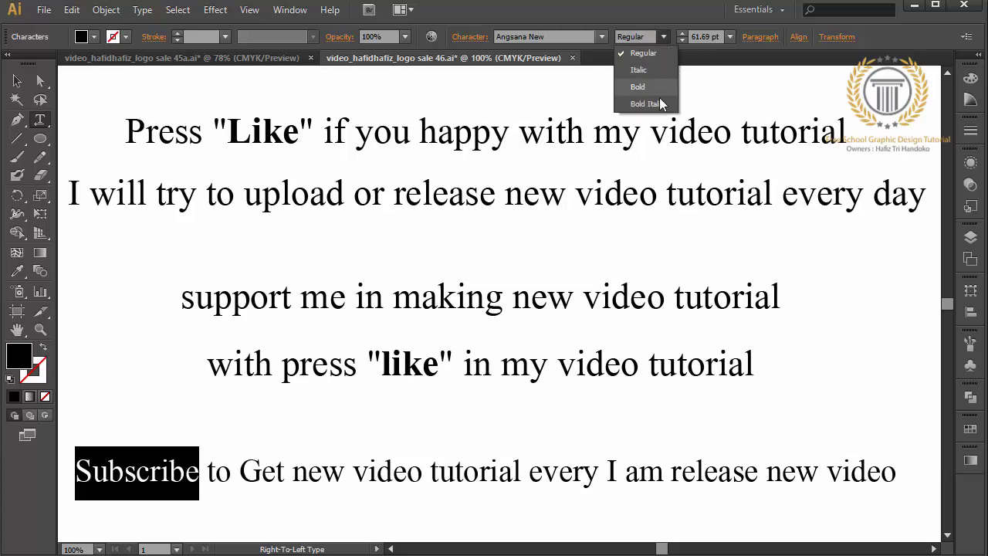
click(649, 93)
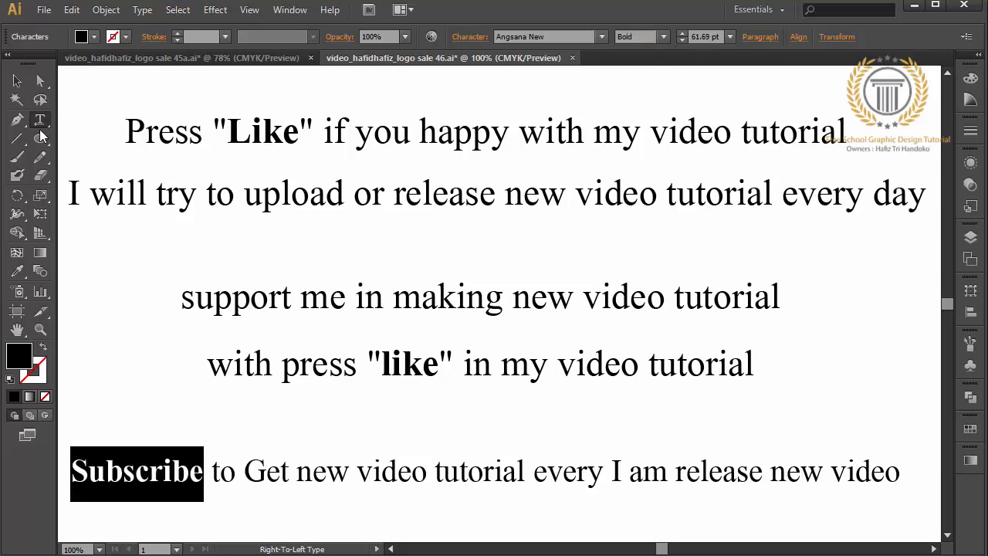
click(17, 80)
click(89, 271)
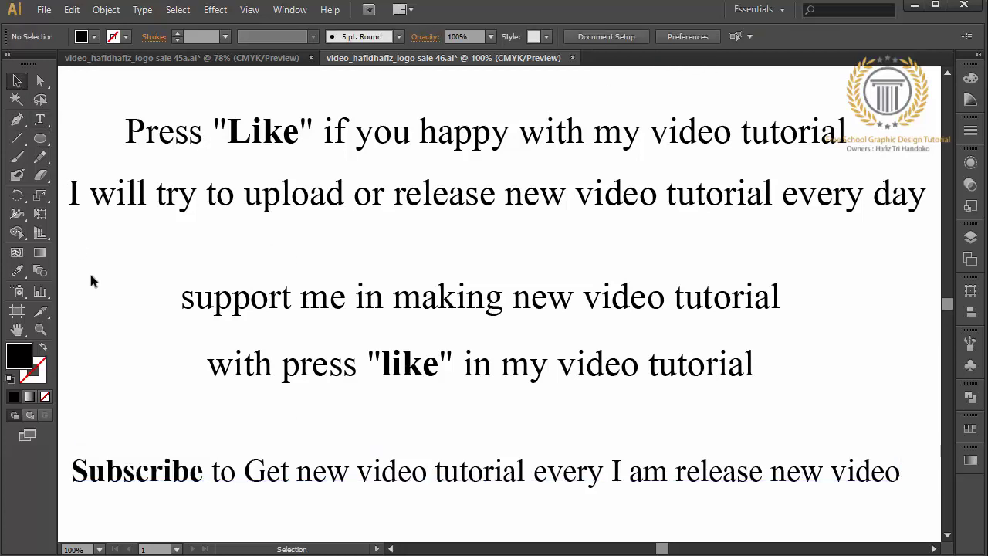
Draw three Paintbrush arrows pointing at 'Like', the bold 'like', and 'Subscribe'.
click(17, 157)
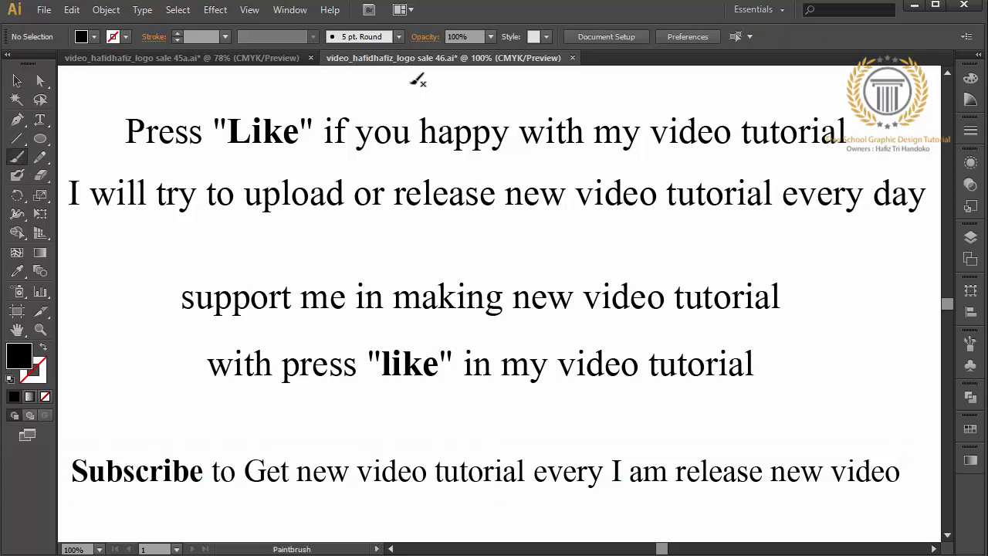
drag(415, 80, 298, 101)
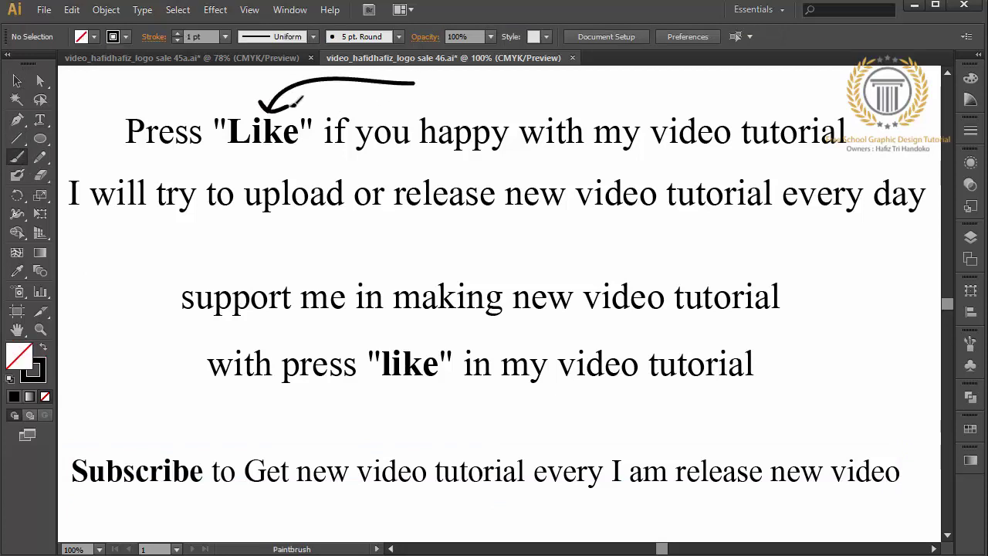
drag(564, 443, 465, 390)
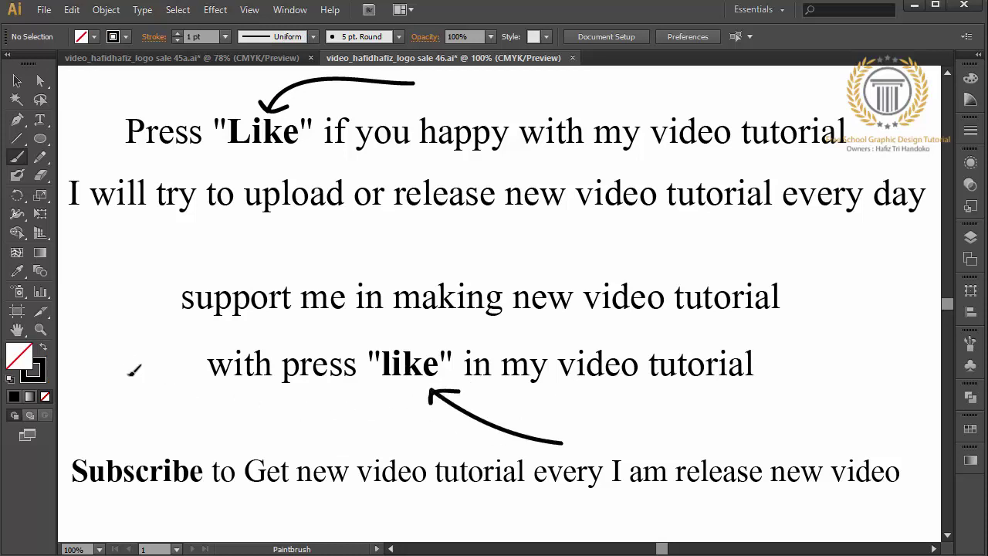
drag(124, 366, 128, 442)
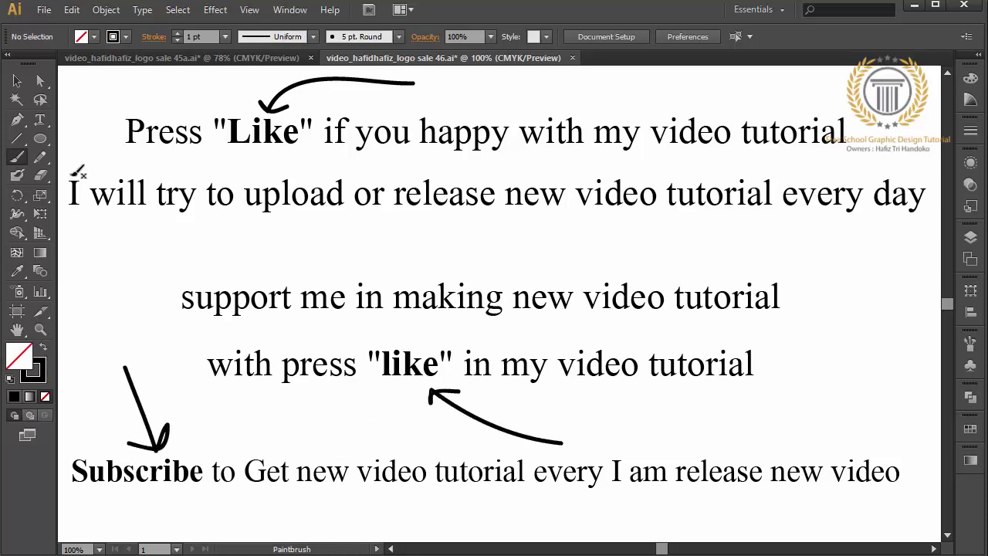
click(40, 119)
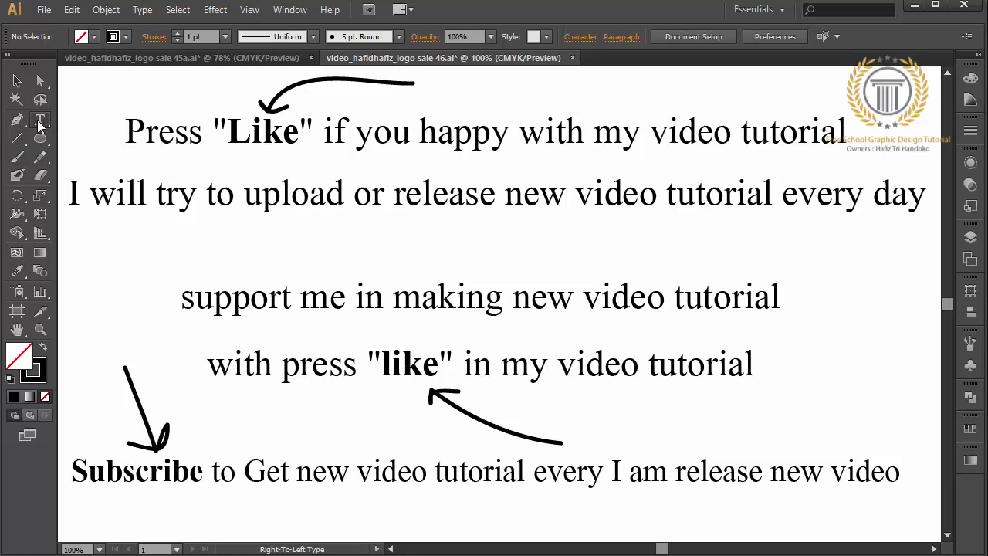
Add 'SHARE MY VIDEO To YOUR FRIEND', enlarge it, and centre it between lines two and three.
click(327, 252)
text(SHARE MY VIDEO To)
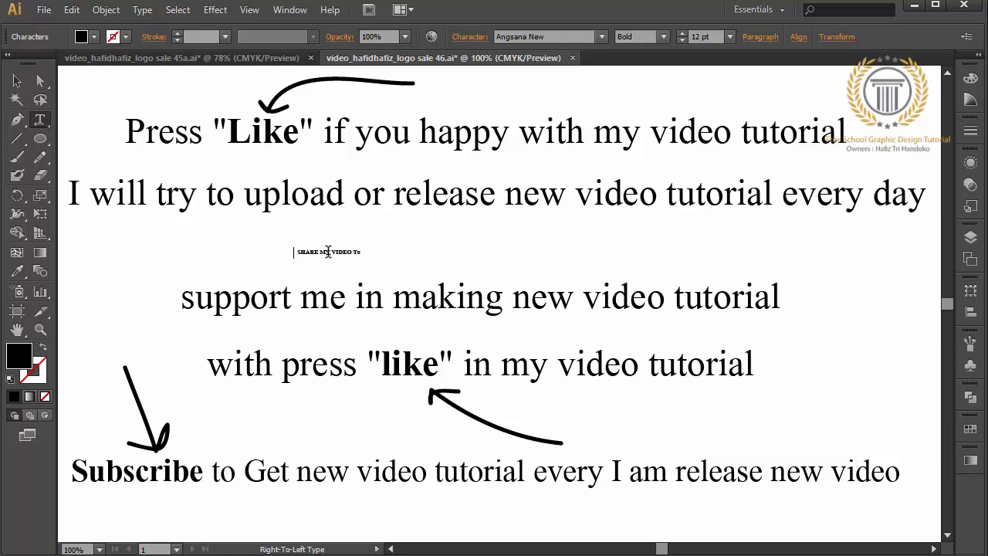
text( YOUR)
text( FRIEND)
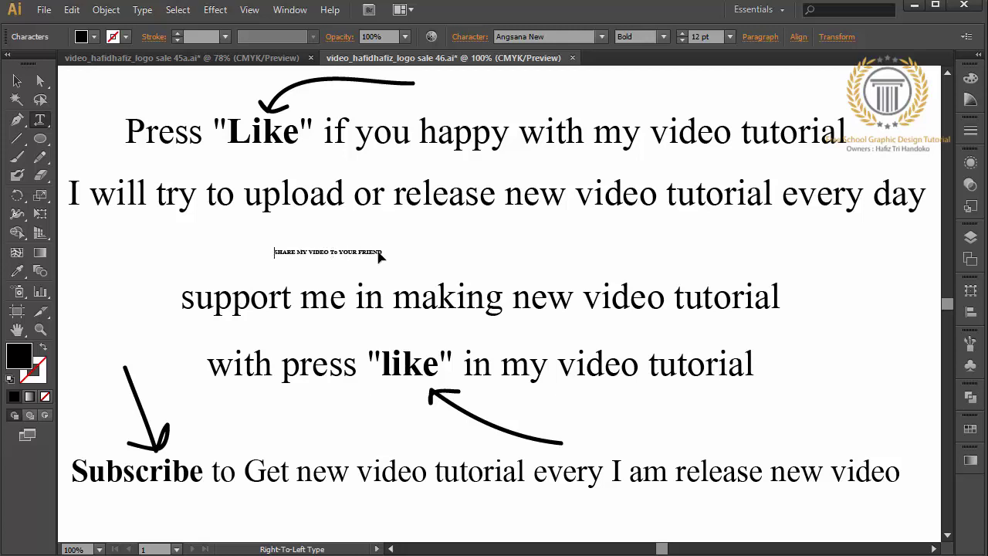
key(Escape)
drag(382, 259, 844, 265)
click(571, 220)
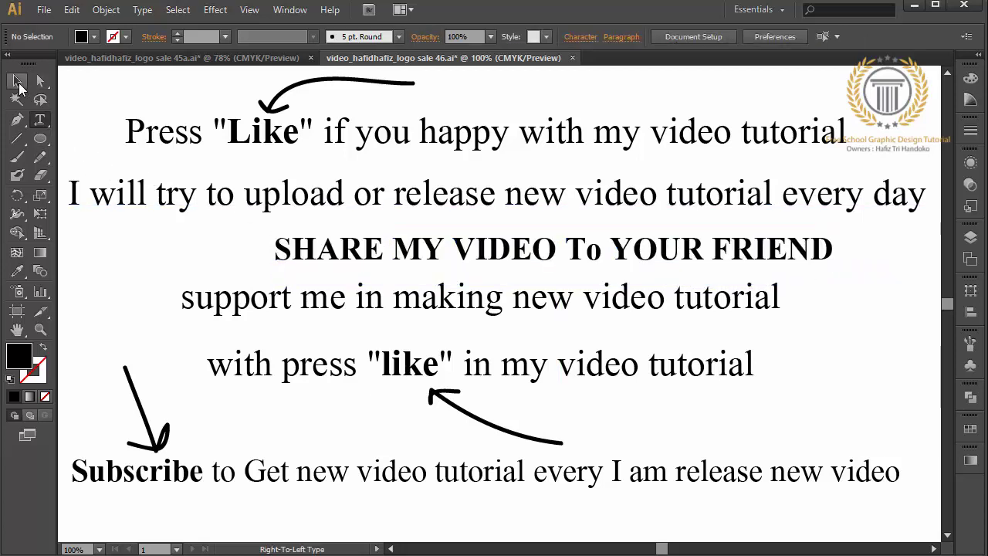
click(18, 83)
drag(418, 262, 340, 263)
Draw Paintbrush arrows from left and right pointing inward at the SHARE line.
click(113, 276)
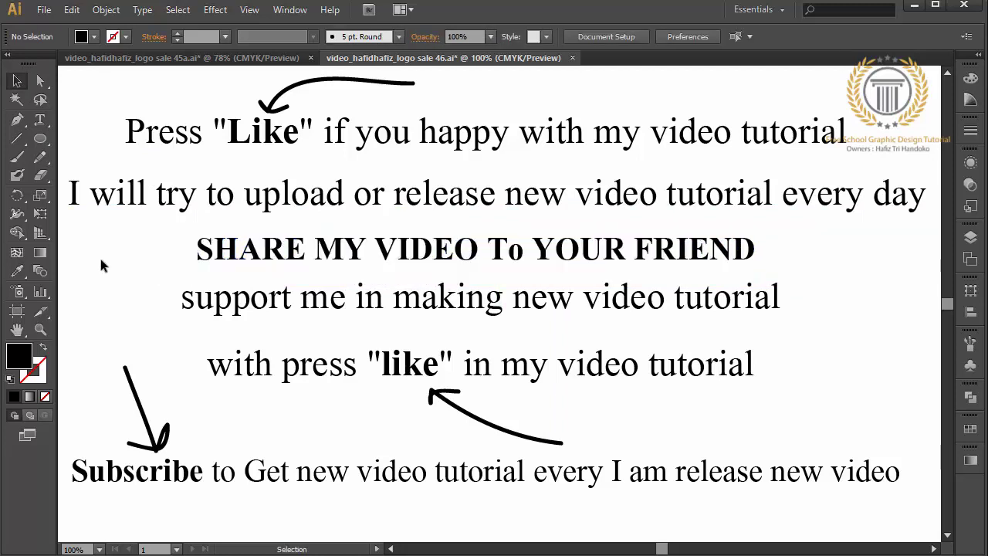
click(17, 157)
mouse_move(107, 259)
mouse_down()
mouse_move(193, 245)
mouse_move(180, 259)
mouse_up()
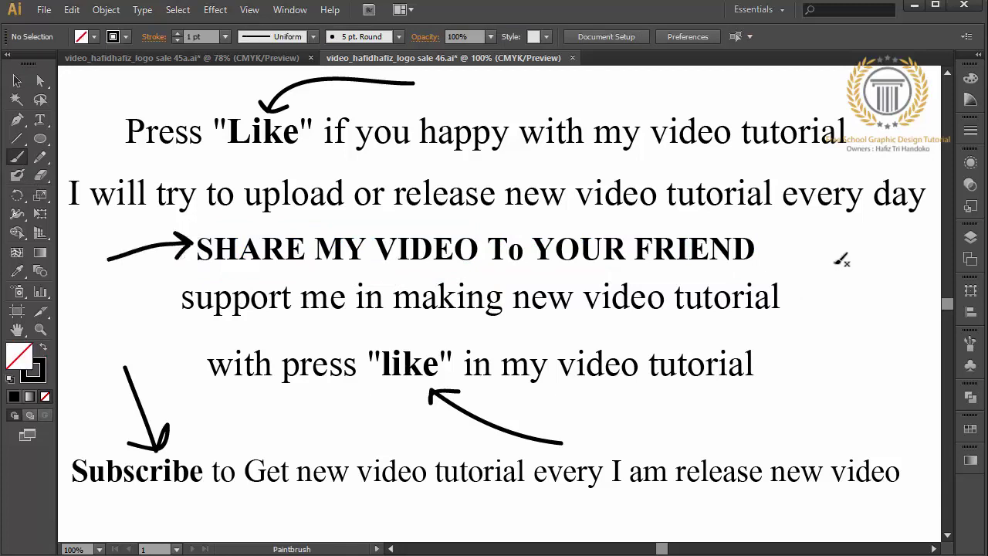
mouse_move(836, 262)
mouse_down()
mouse_move(771, 246)
mouse_move(779, 257)
mouse_up()
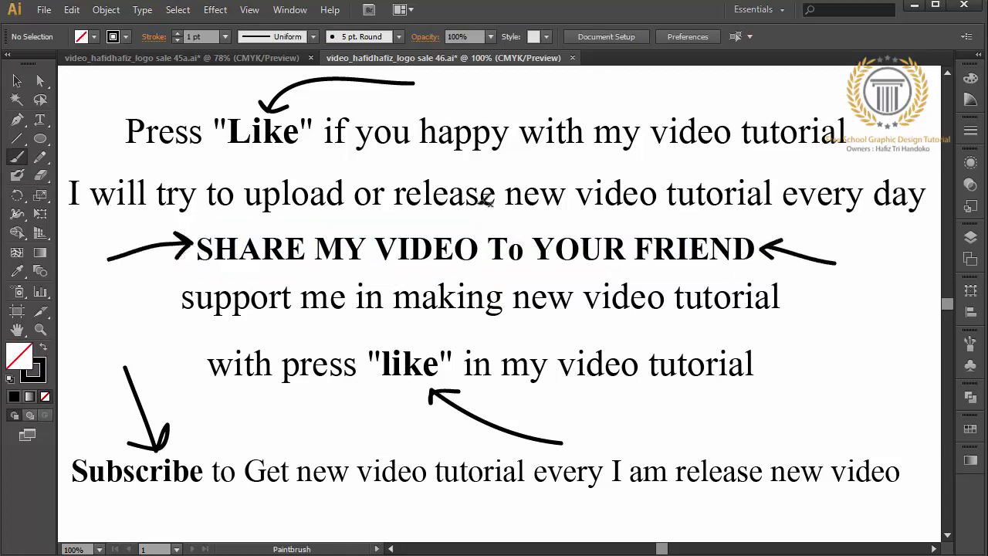
click(17, 80)
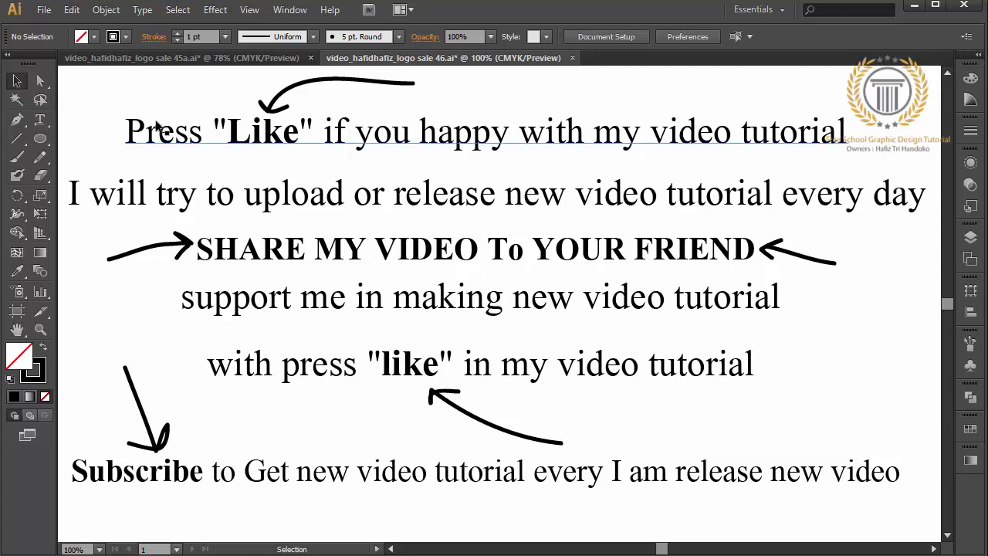
Move the two lower lines and their arrow down, rotating the 'like' arrow flatter.
click(363, 309)
mouse_move(551, 415)
mouse_down()
mouse_move(403, 309)
mouse_move(426, 314)
mouse_up()
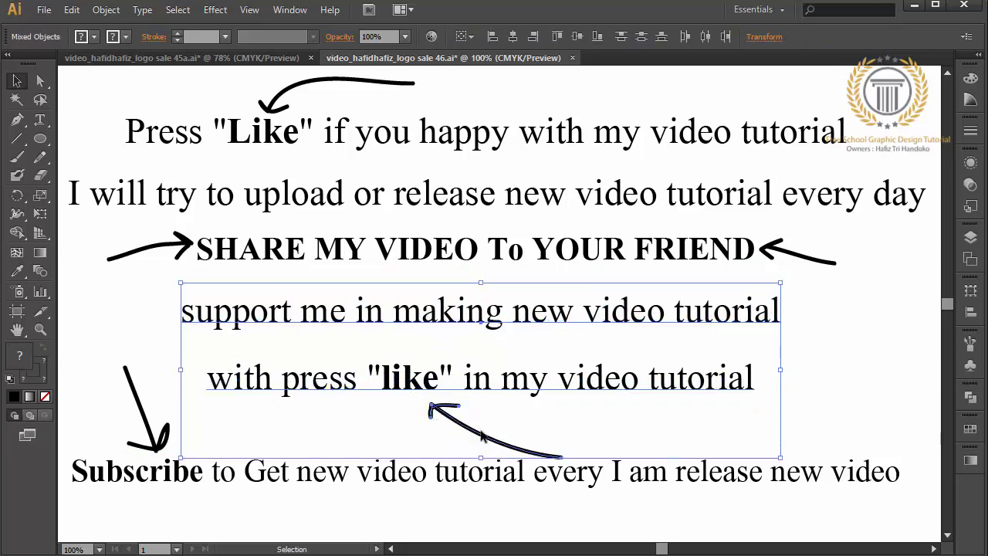
click(511, 508)
click(511, 450)
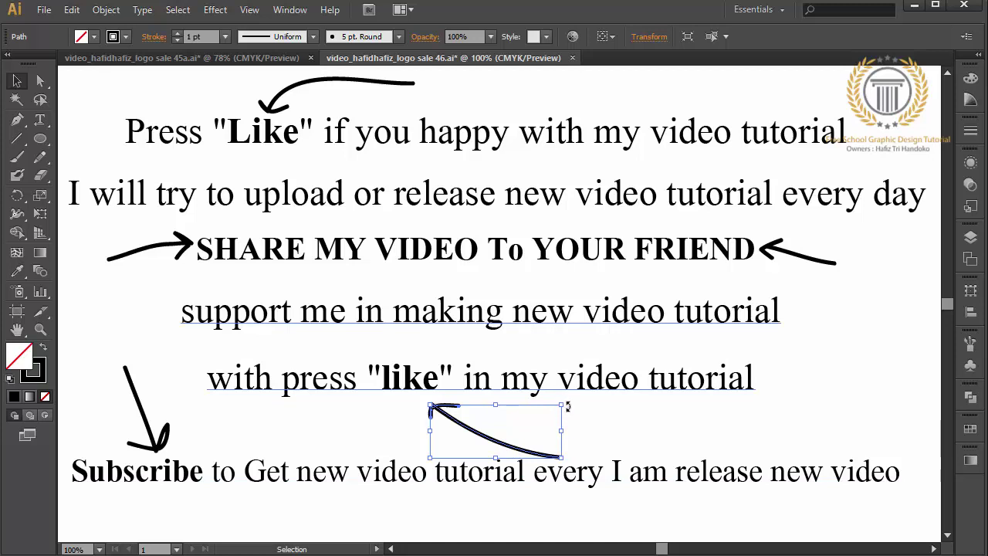
mouse_move(568, 406)
mouse_down()
mouse_move(522, 453)
mouse_move(515, 427)
mouse_up()
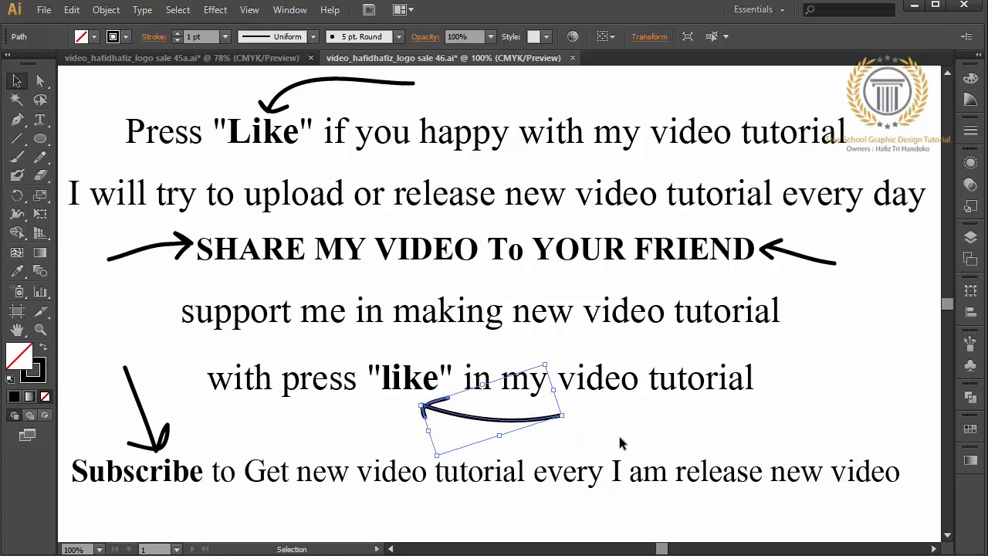
shift+click(482, 312)
drag(482, 313, 482, 328)
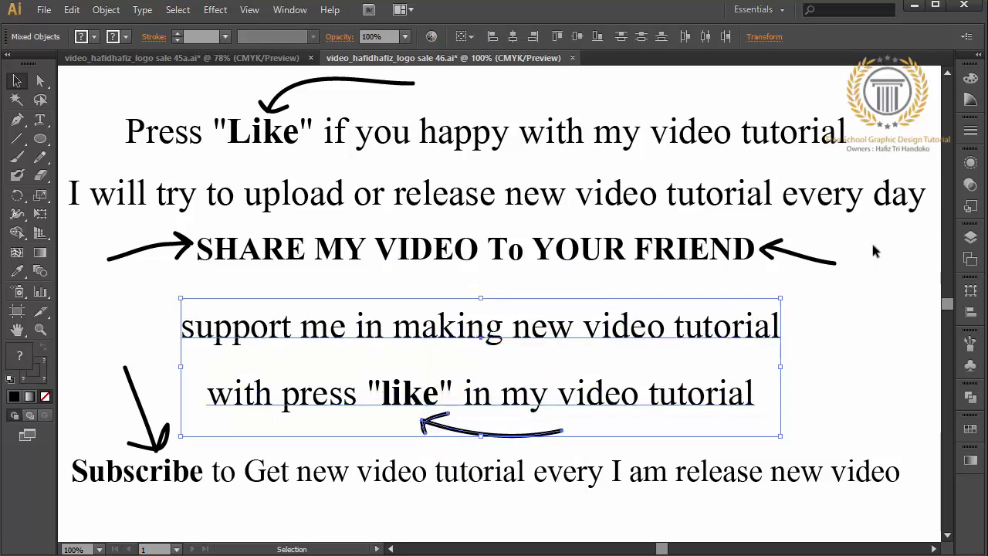
Move the SHARE line and its two arrows down, then clear the selection.
mouse_move(872, 239)
mouse_down()
mouse_move(261, 261)
mouse_move(268, 283)
mouse_up()
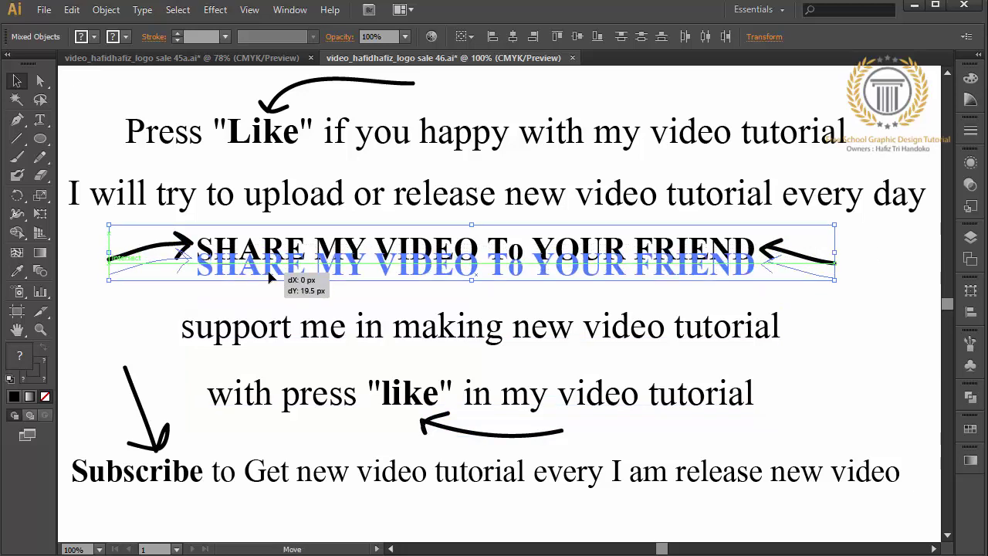
click(117, 346)
click(44, 9)
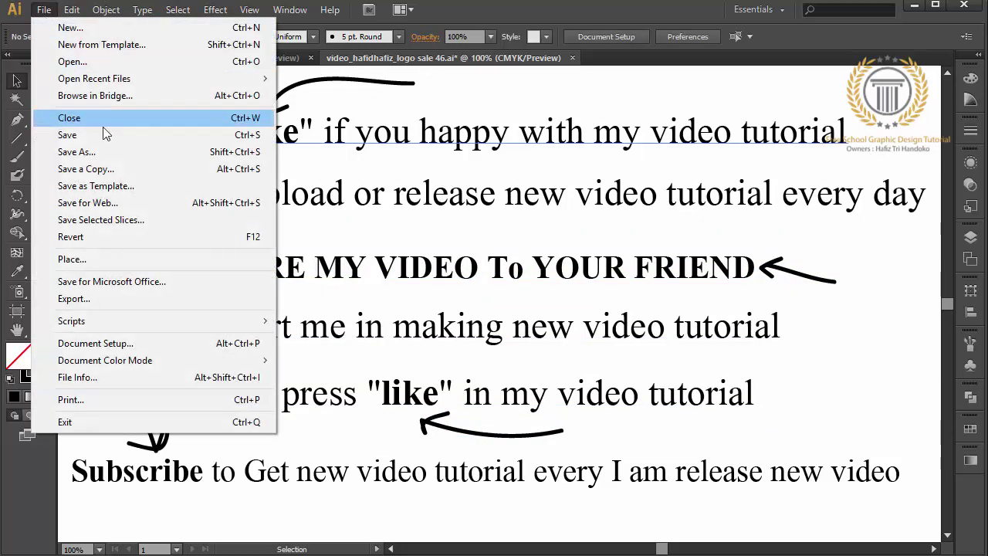
click(530, 240)
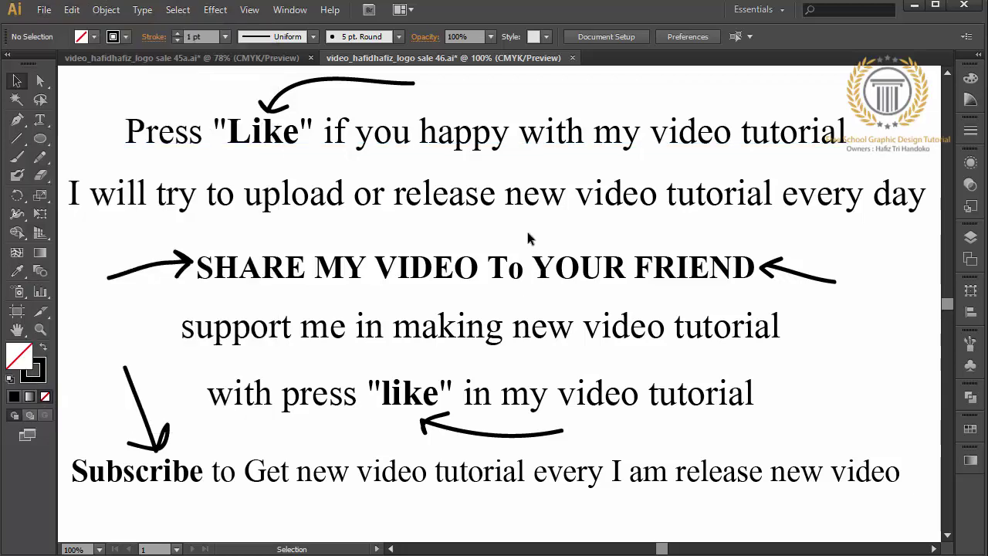